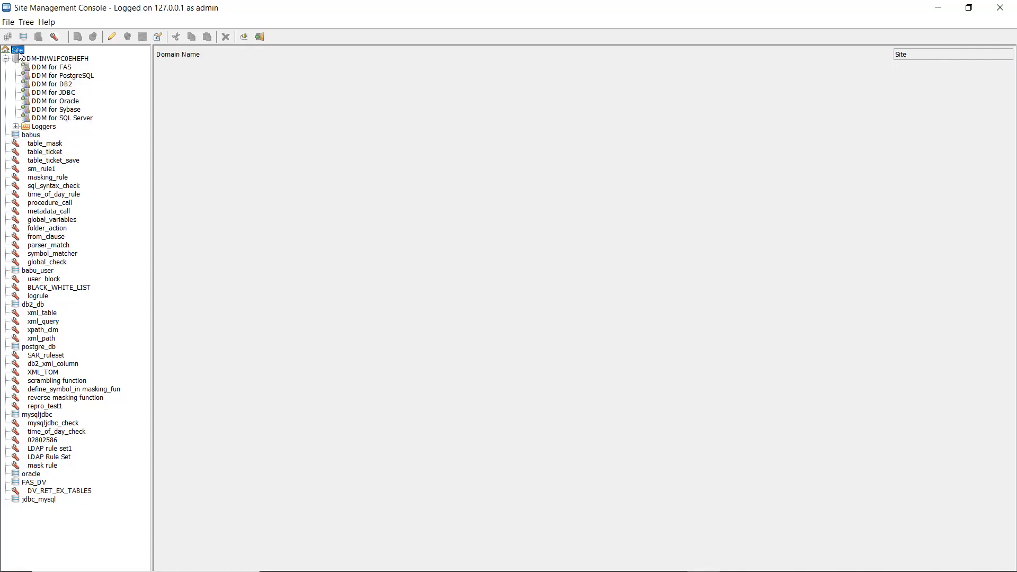
Add a database of type SQL Server under Site with the DDM database name sqlserver_db
{"action": "left_click", "coordinate": [26, 23]}
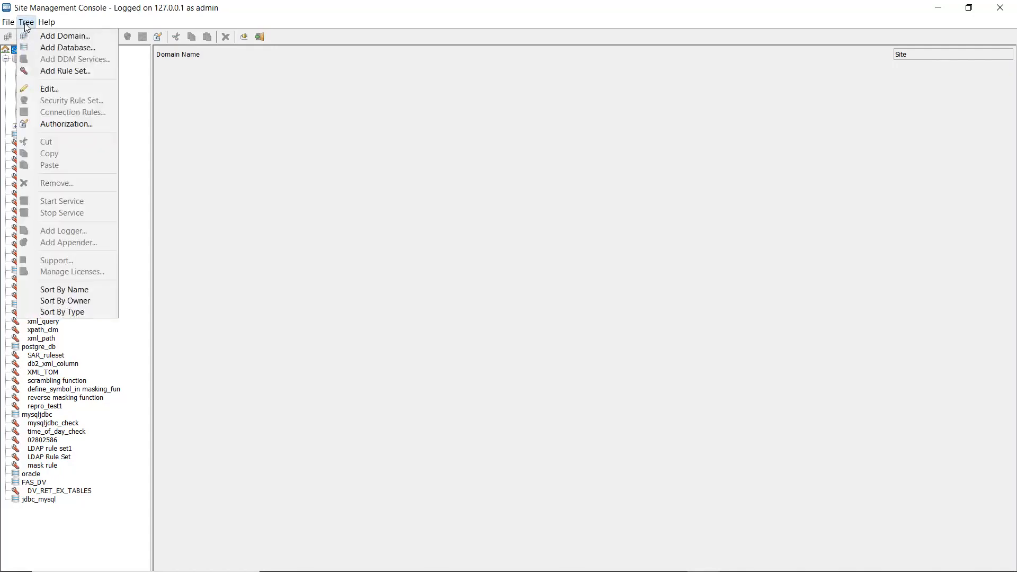
{"action": "left_click", "coordinate": [52, 48]}
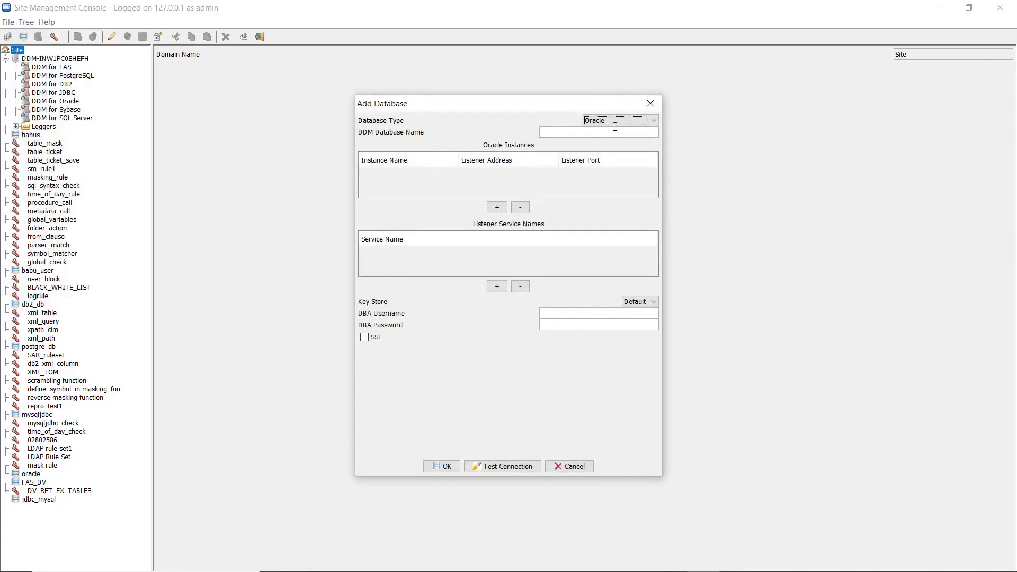
{"action": "left_click", "coordinate": [641, 121]}
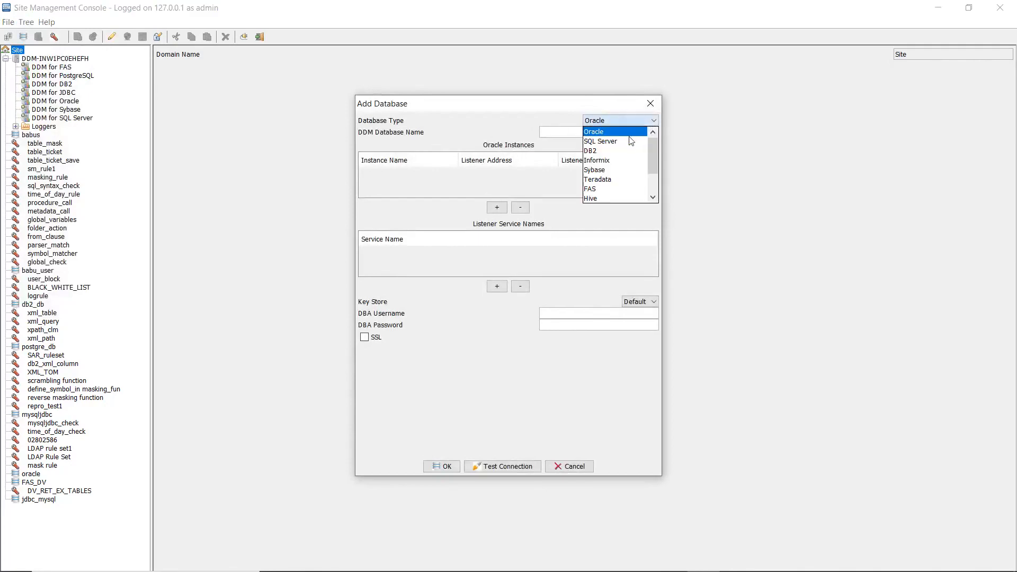
{"action": "left_click", "coordinate": [604, 141]}
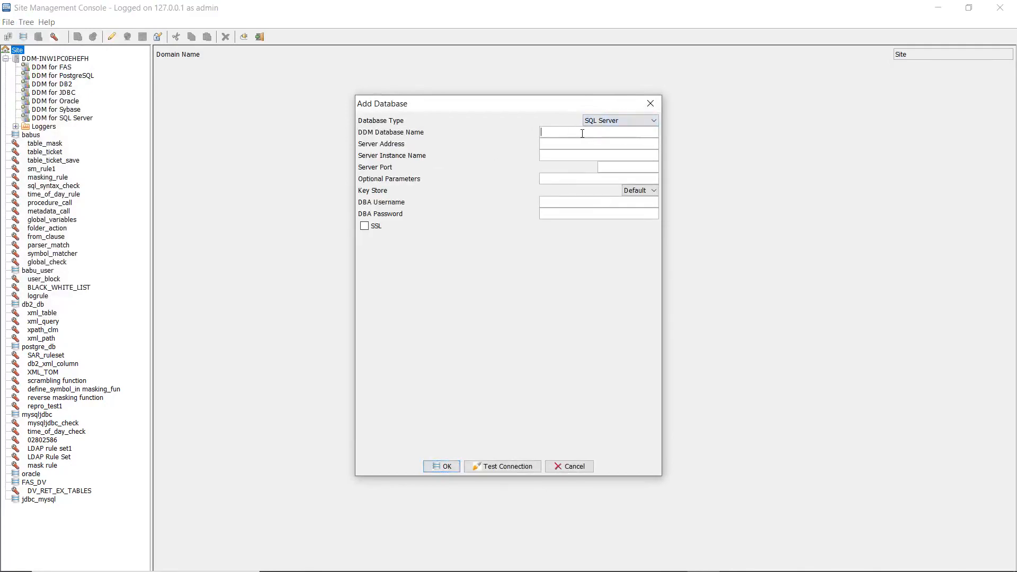
{"action": "type", "text": "sqlserver_db"}
Set the database's server address to ingsql19 and server port to 1433, and enter the DBA username and DBA password
{"action": "left_click", "coordinate": [566, 147]}
{"action": "type", "text": "ingsq"}
{"action": "type", "text": "l19"}
{"action": "type", "text": "1433"}
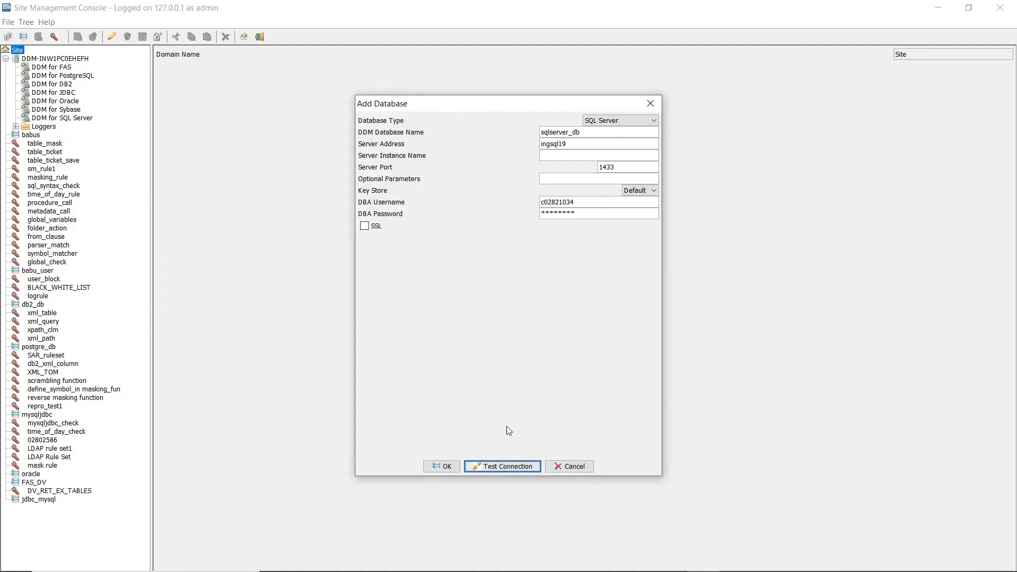
Test the SQL Server database connection and save the new database entry
{"action": "left_click", "coordinate": [503, 468]}
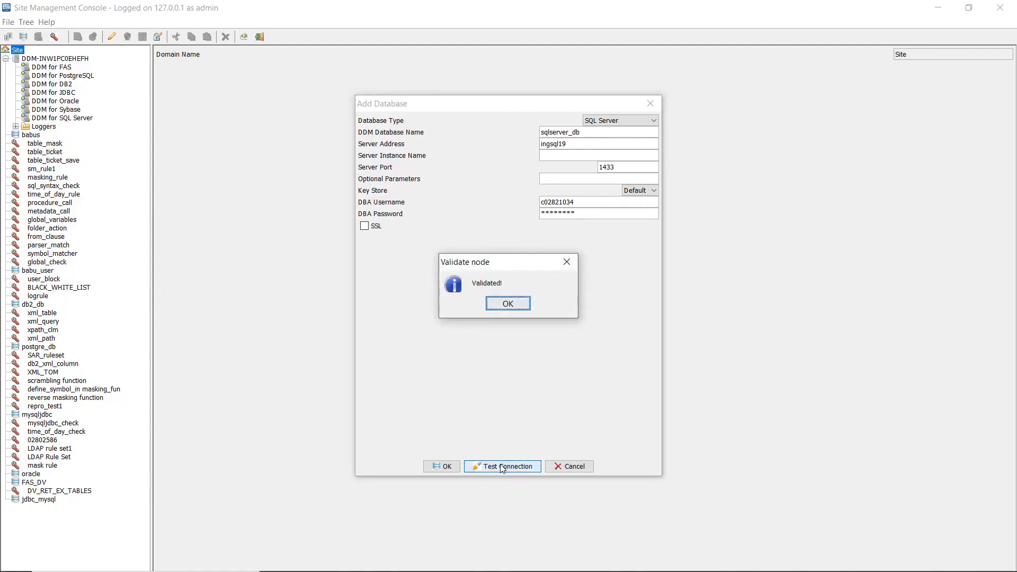
{"action": "left_click", "coordinate": [509, 304]}
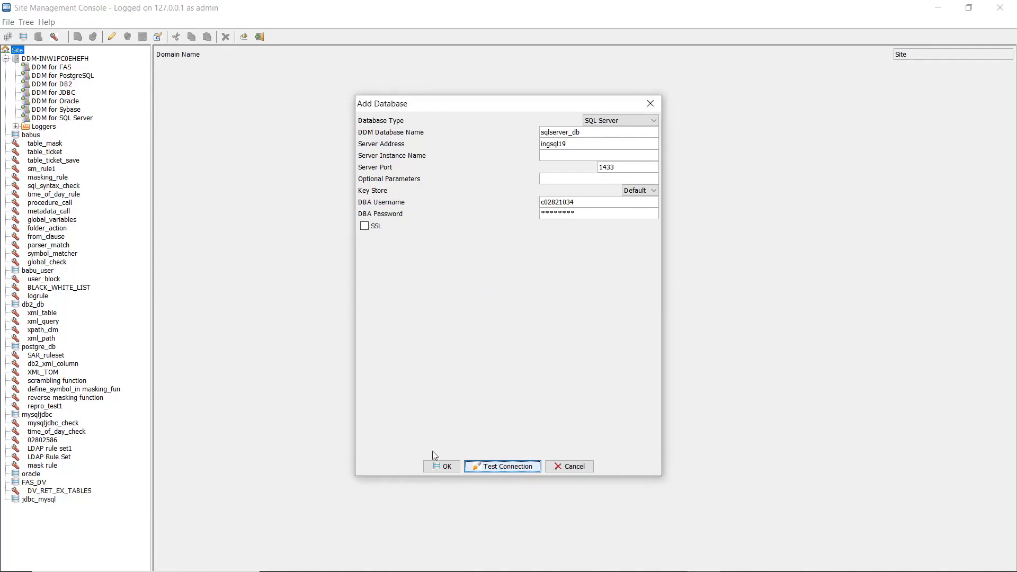
{"action": "left_click", "coordinate": [441, 469]}
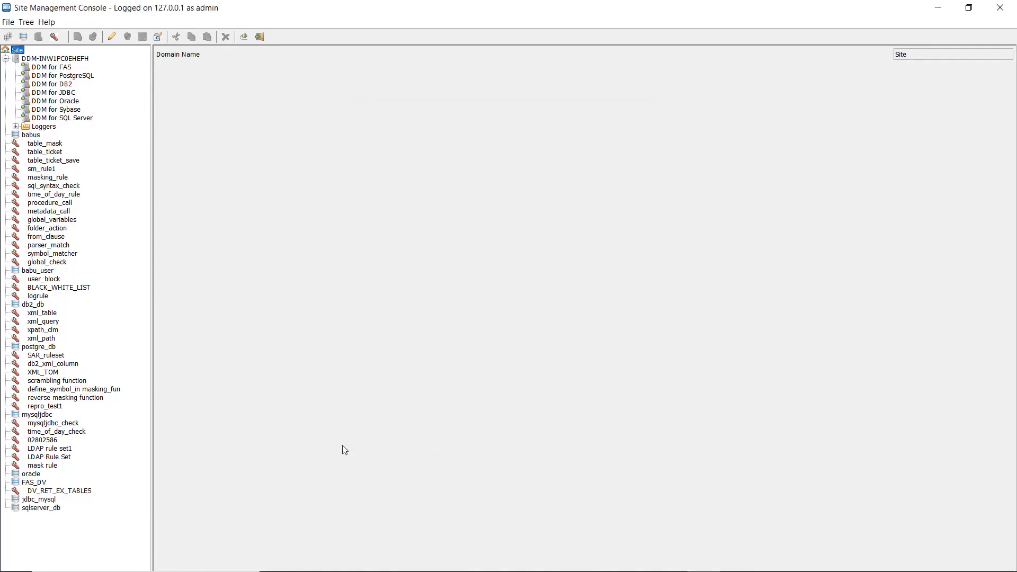
Open the connection rules of the DDM for SQL Server service
{"action": "left_click", "coordinate": [59, 118]}
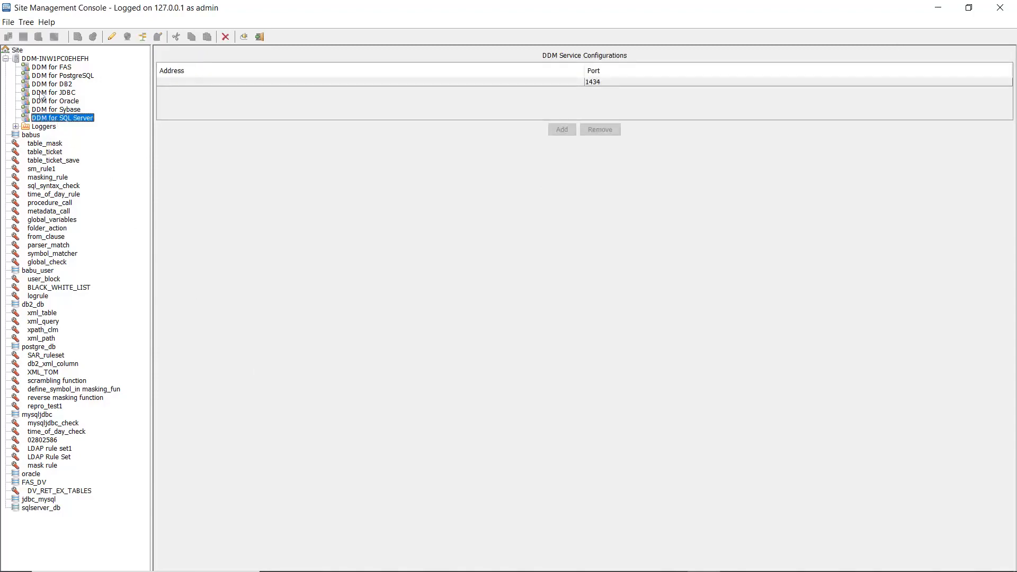
{"action": "left_click", "coordinate": [26, 22]}
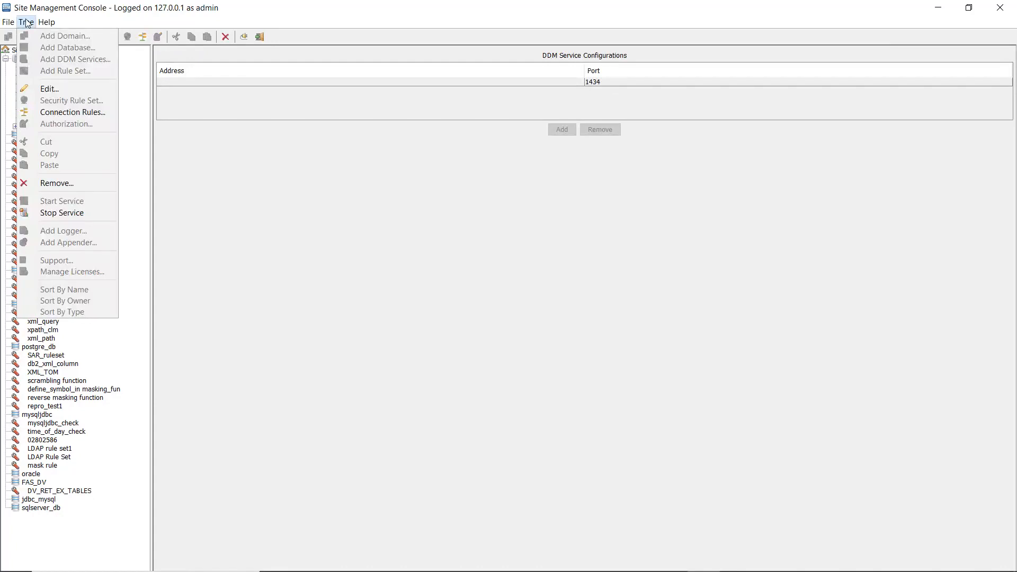
{"action": "left_click", "coordinate": [68, 112]}
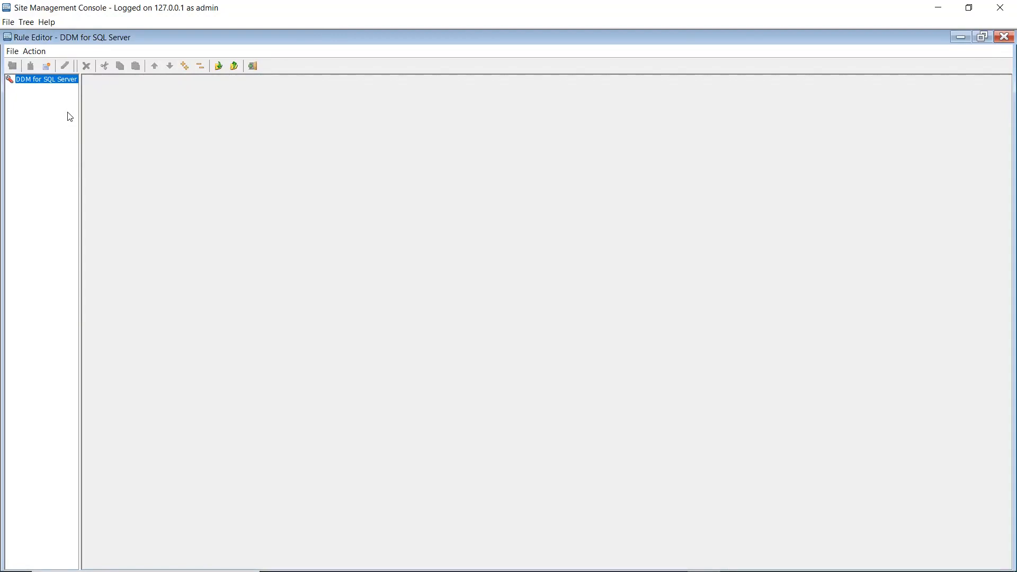
Append a connection rule named "swtich db" to DDM for SQL Server
{"action": "left_click", "coordinate": [35, 52]}
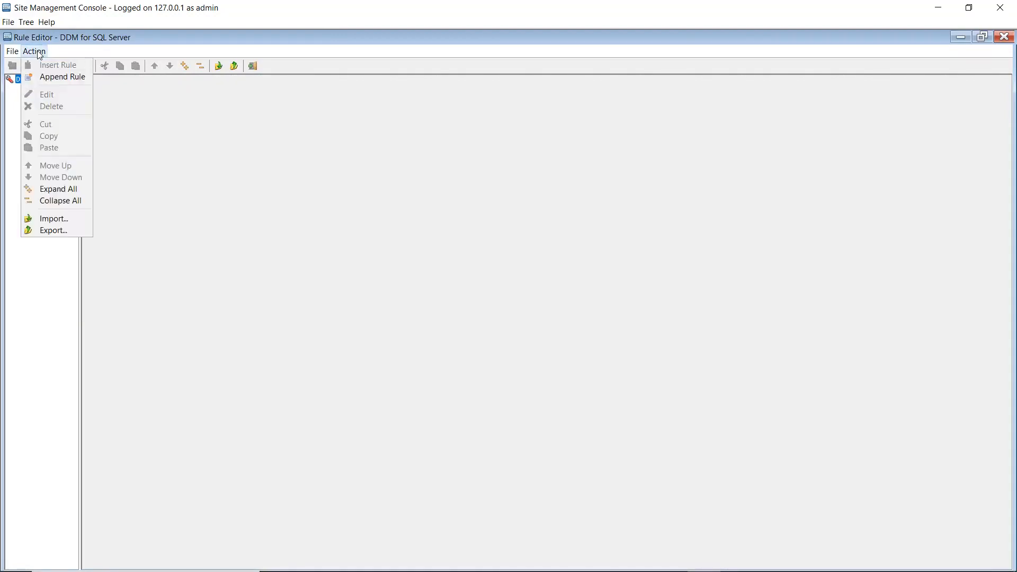
{"action": "left_click", "coordinate": [63, 77]}
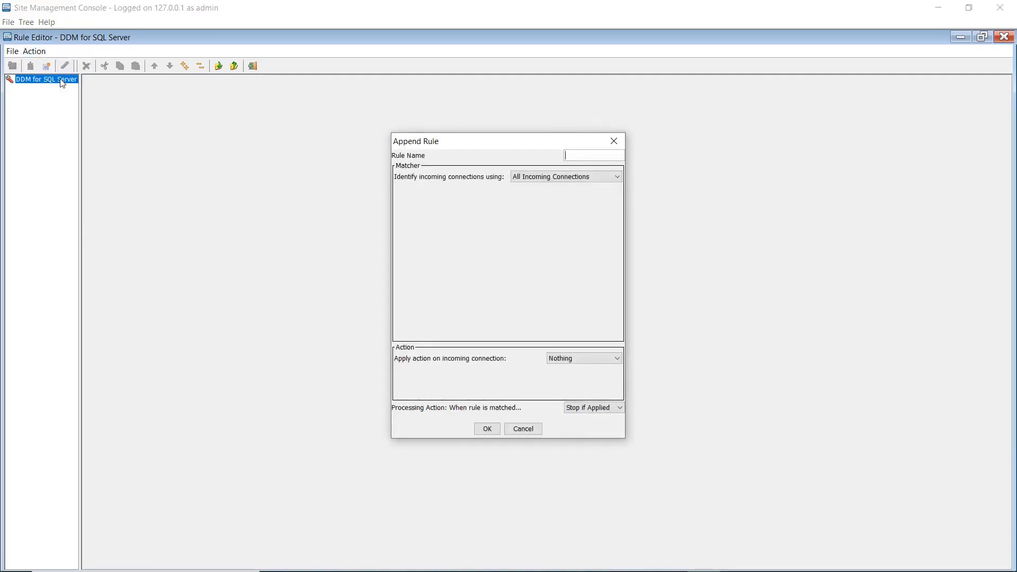
{"action": "type", "text": "swtich db"}
Set the rule's action to Switch to Database with sqlserver_db, choose Continue as the processing action, and add the rule
{"action": "left_click", "coordinate": [560, 358]}
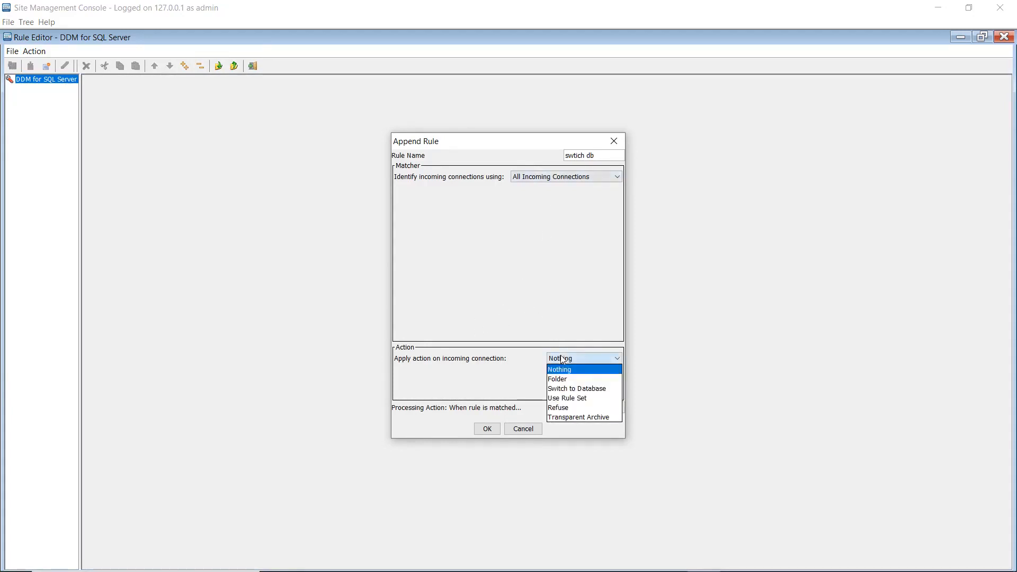
{"action": "left_click", "coordinate": [567, 388]}
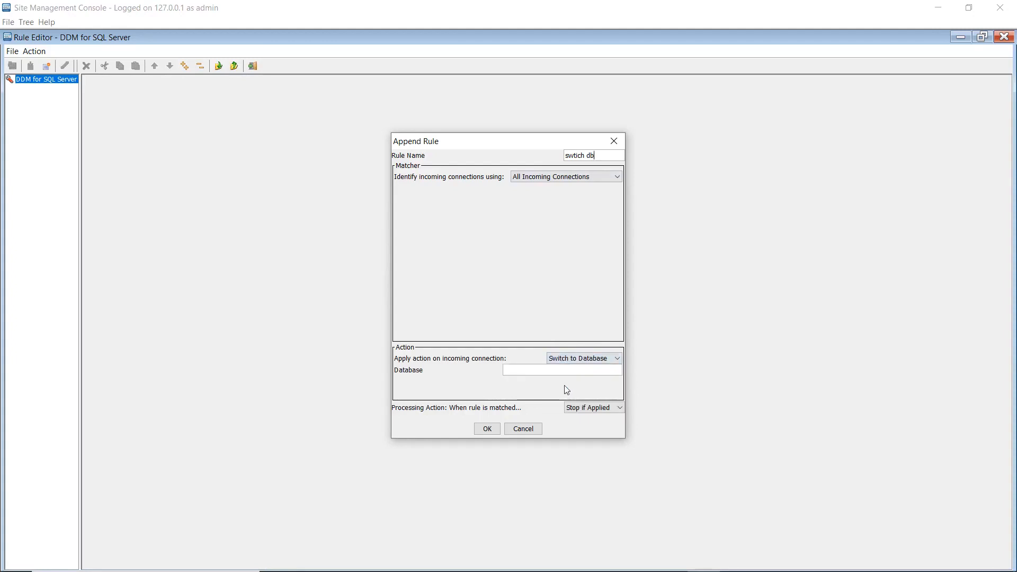
{"action": "left_click", "coordinate": [537, 371]}
{"action": "type", "text": "sqlserver_db"}
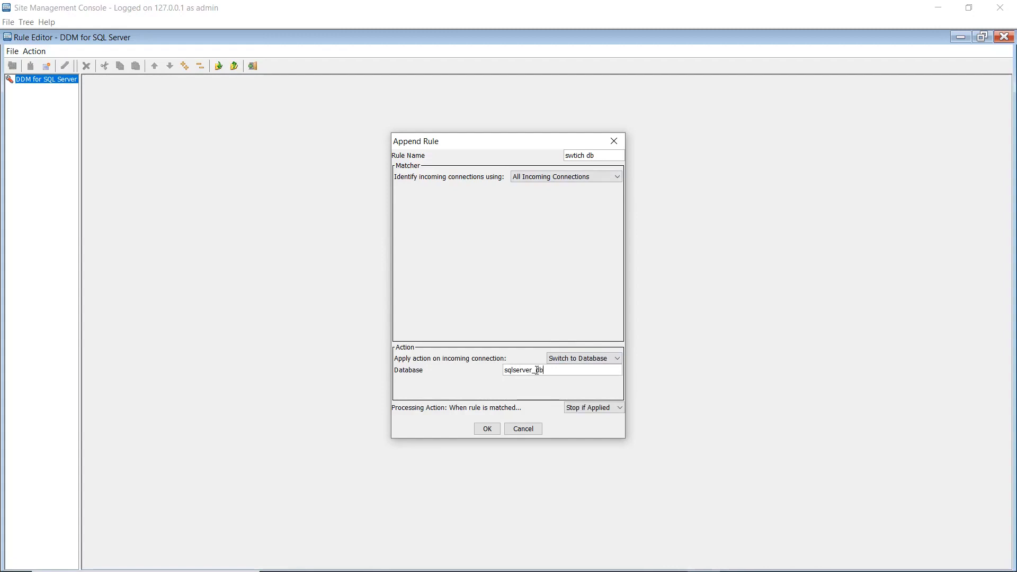
{"action": "left_click", "coordinate": [577, 407]}
{"action": "left_click", "coordinate": [582, 420]}
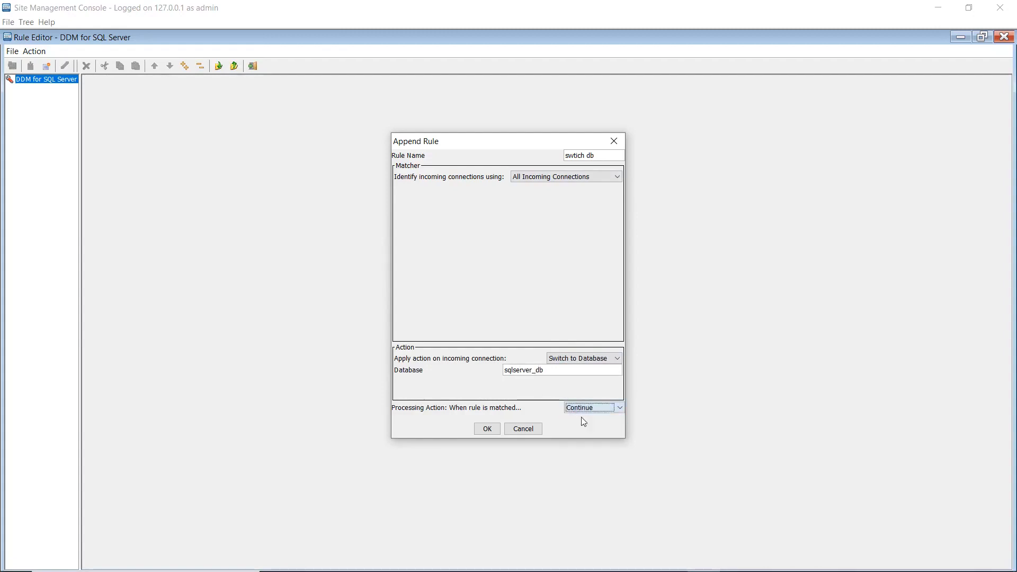
{"action": "left_click", "coordinate": [487, 429]}
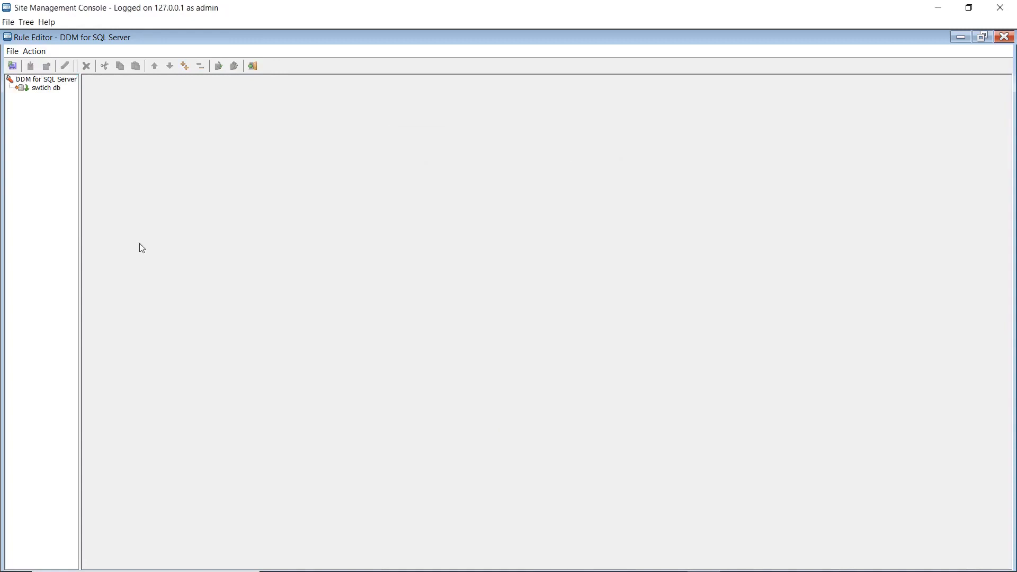
Append a second connection rule named "use rule set" under DDM for SQL Server
{"action": "left_click", "coordinate": [37, 79]}
{"action": "left_click", "coordinate": [34, 52]}
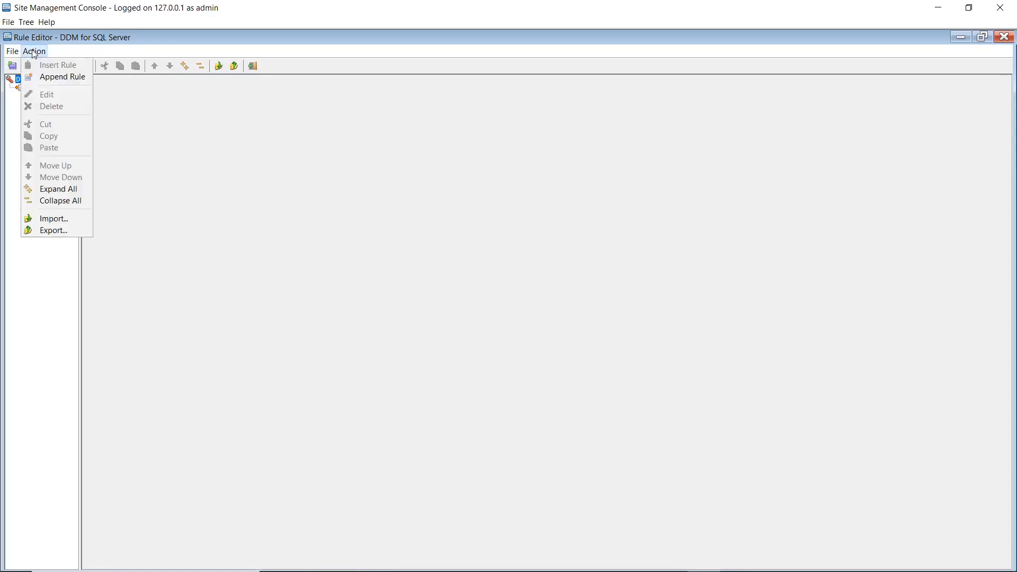
{"action": "left_click", "coordinate": [52, 78]}
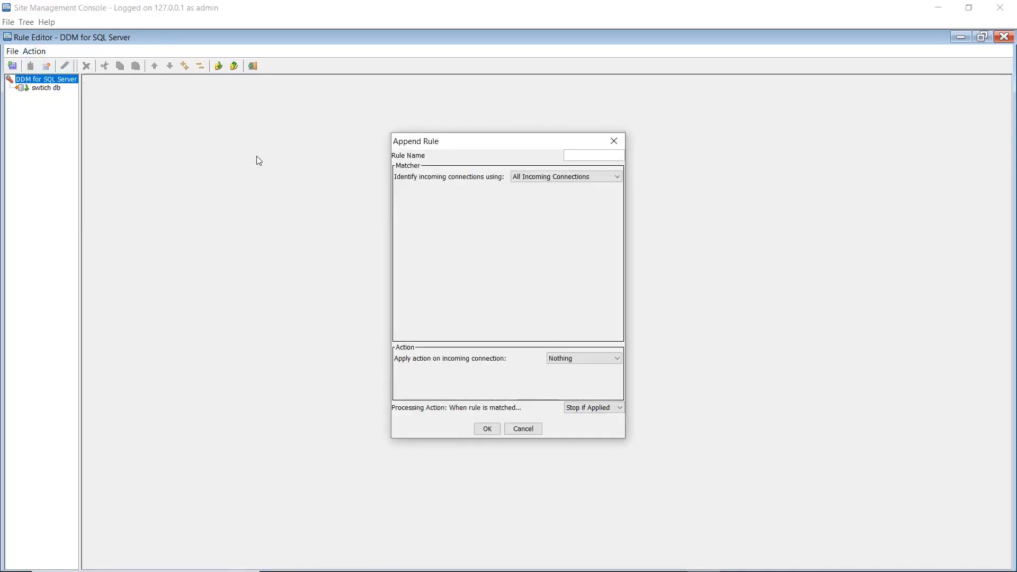
{"action": "type", "text": "use rule set"}
Set the second rule's action to Use Rule Set with xml_procedure_call, and save the connection rules before closing the editor
{"action": "left_click", "coordinate": [564, 362]}
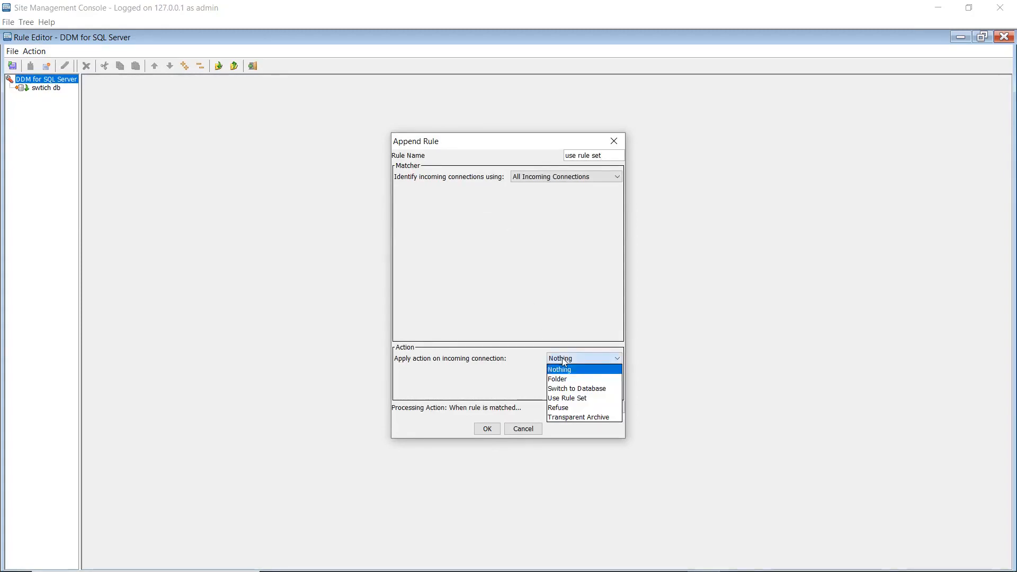
{"action": "left_click", "coordinate": [573, 399]}
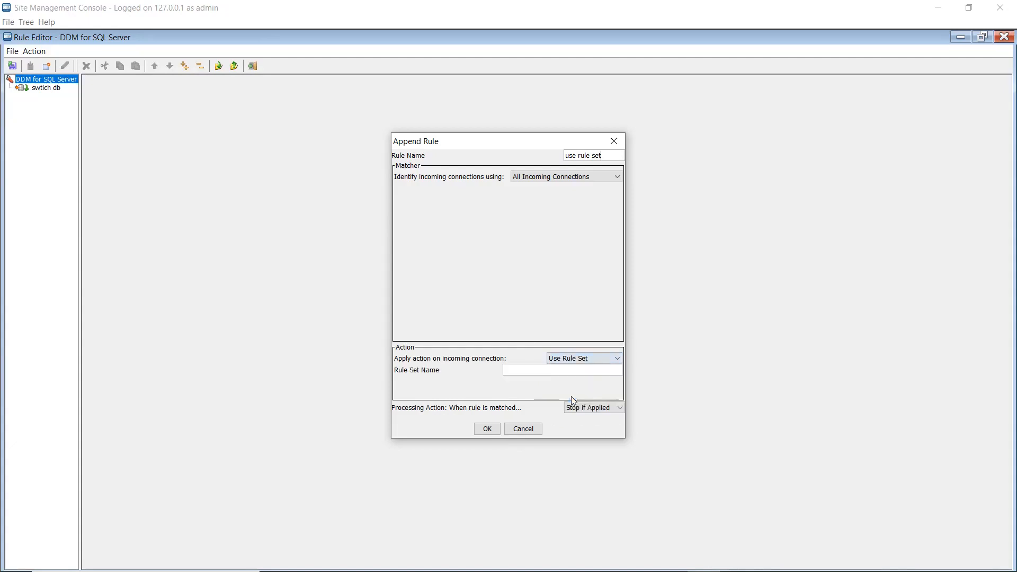
{"action": "left_click", "coordinate": [542, 370]}
{"action": "type", "text": "xml_procedure_call"}
{"action": "left_click", "coordinate": [488, 430]}
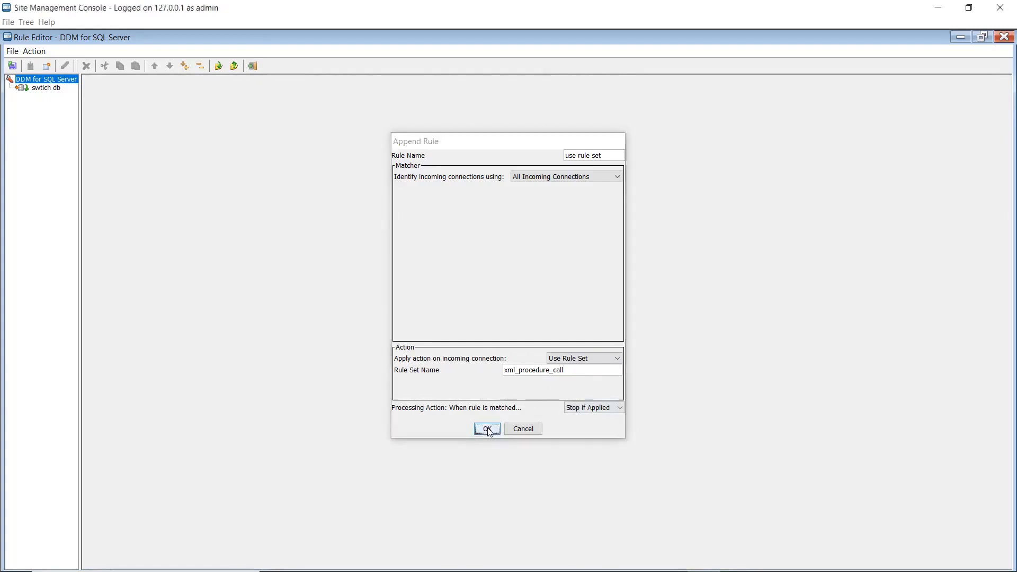
{"action": "left_click", "coordinate": [13, 66]}
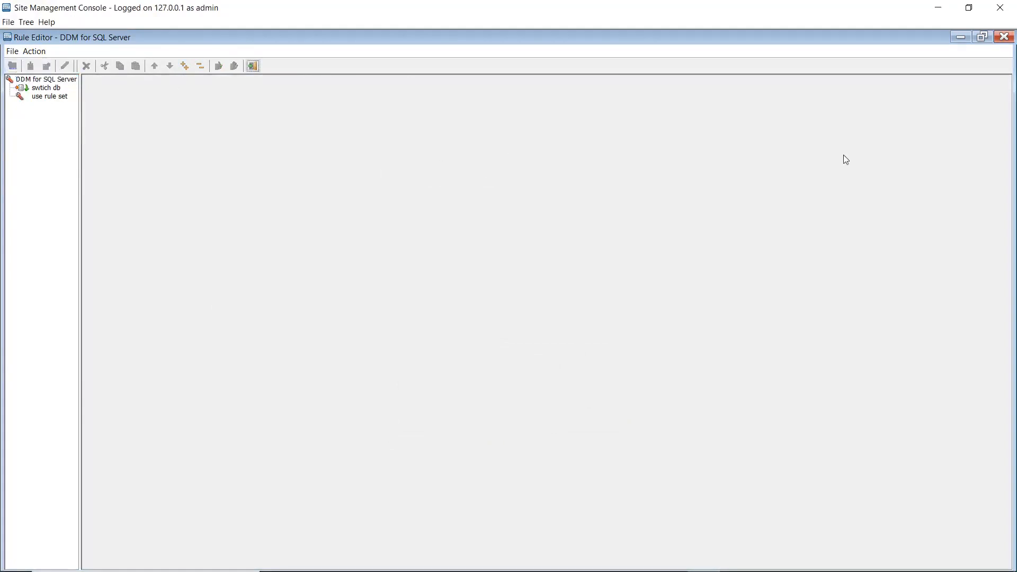
{"action": "left_click", "coordinate": [1003, 37]}
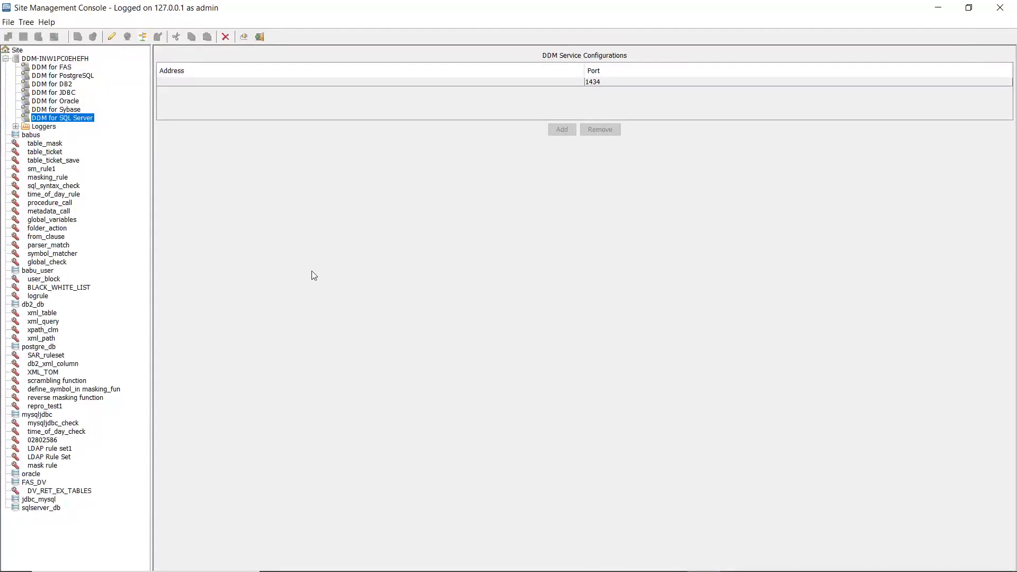
Add a rule set named xml_procedure_call under Site
{"action": "left_click", "coordinate": [17, 51]}
{"action": "left_click", "coordinate": [26, 22]}
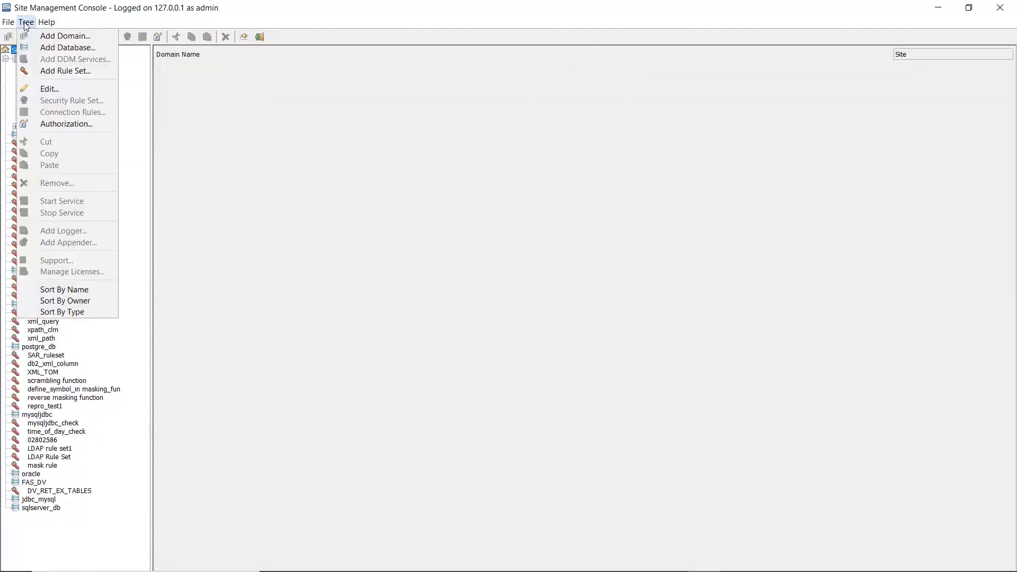
{"action": "left_click", "coordinate": [54, 70]}
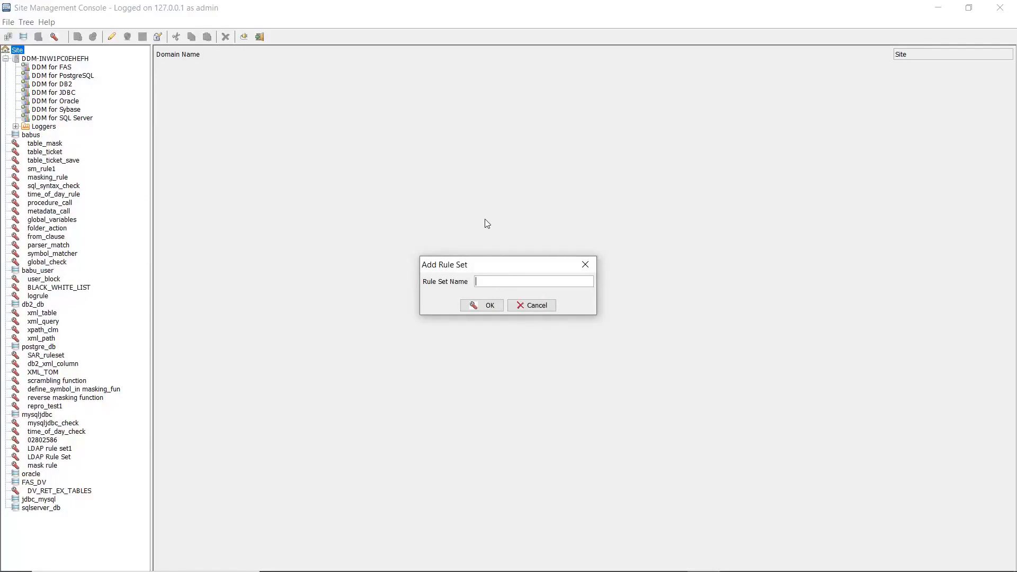
{"action": "type", "text": "xml_procedure_call"}
{"action": "left_click", "coordinate": [479, 306]}
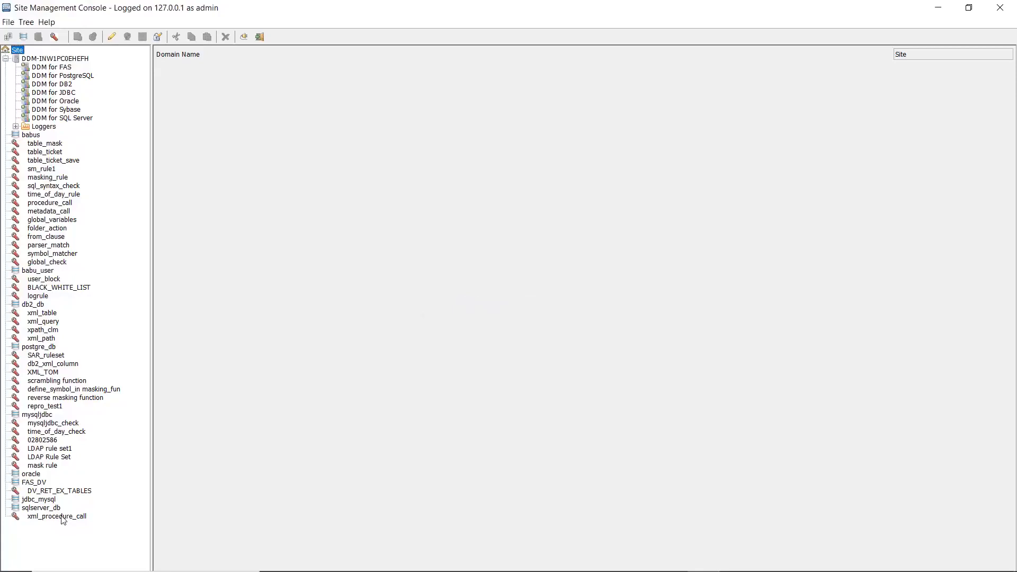
Open the xml_procedure_call security rule set for editing
{"action": "left_click", "coordinate": [63, 518]}
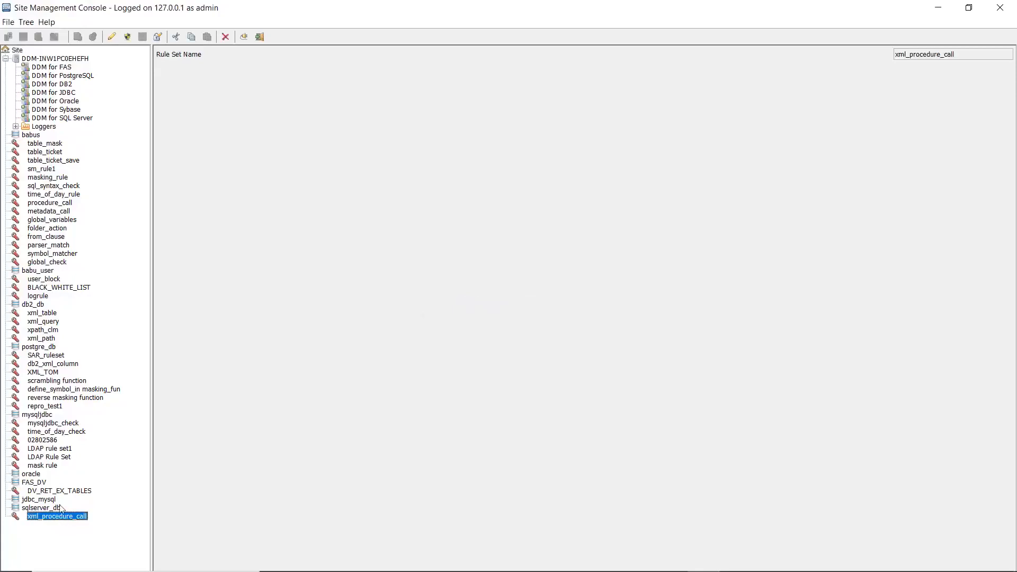
{"action": "left_click", "coordinate": [26, 22]}
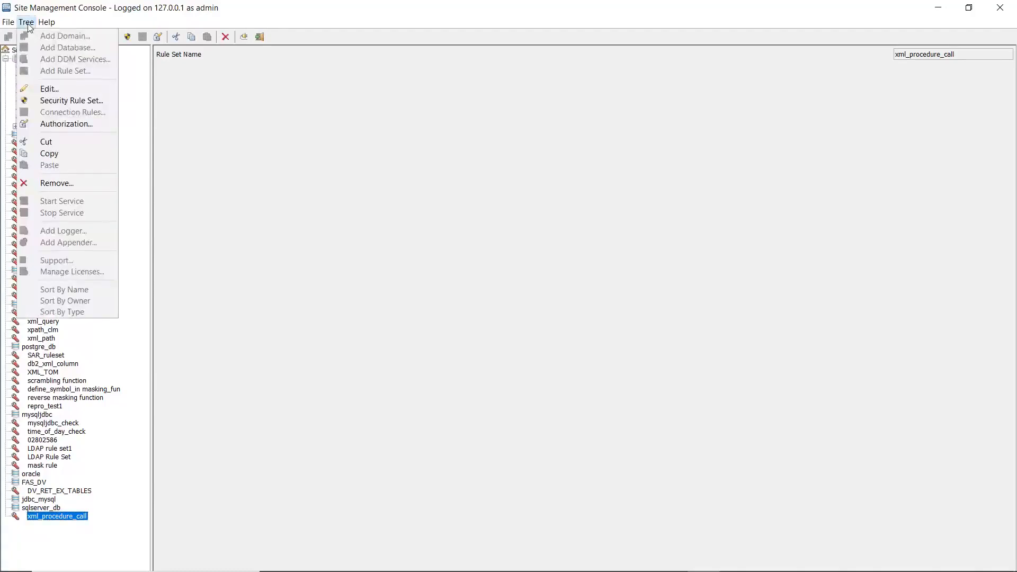
{"action": "left_click", "coordinate": [59, 100]}
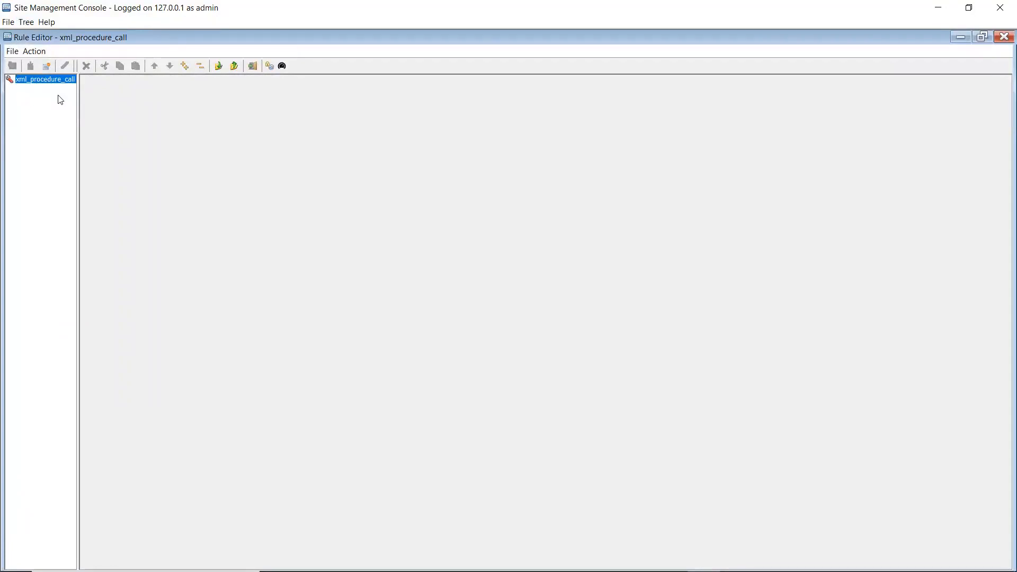
Append a rule named "rule" to xml_procedure_call, using the Procedure Call Matcher with procedure name example_storedprocedure
{"action": "left_click", "coordinate": [40, 55]}
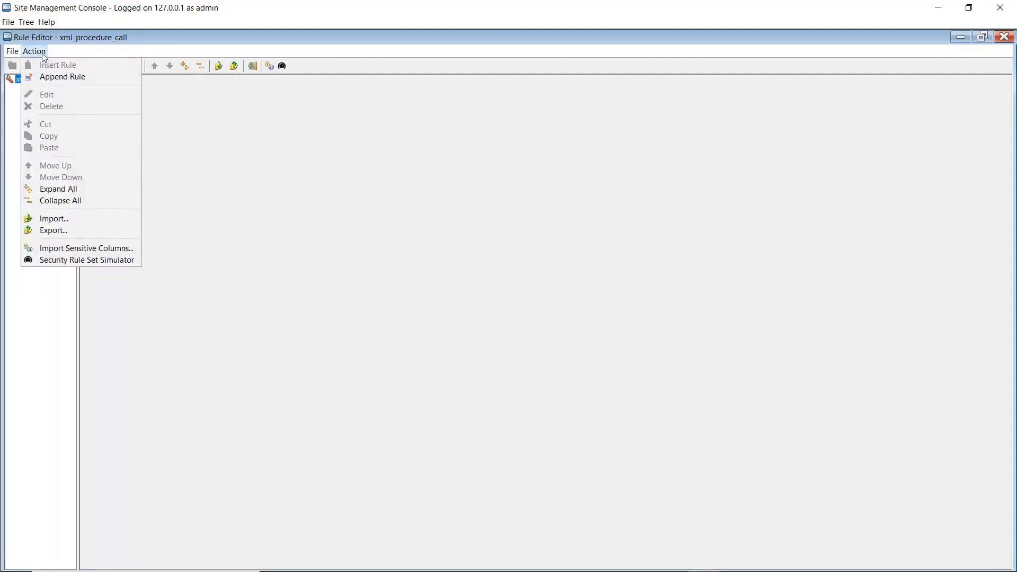
{"action": "left_click", "coordinate": [67, 76]}
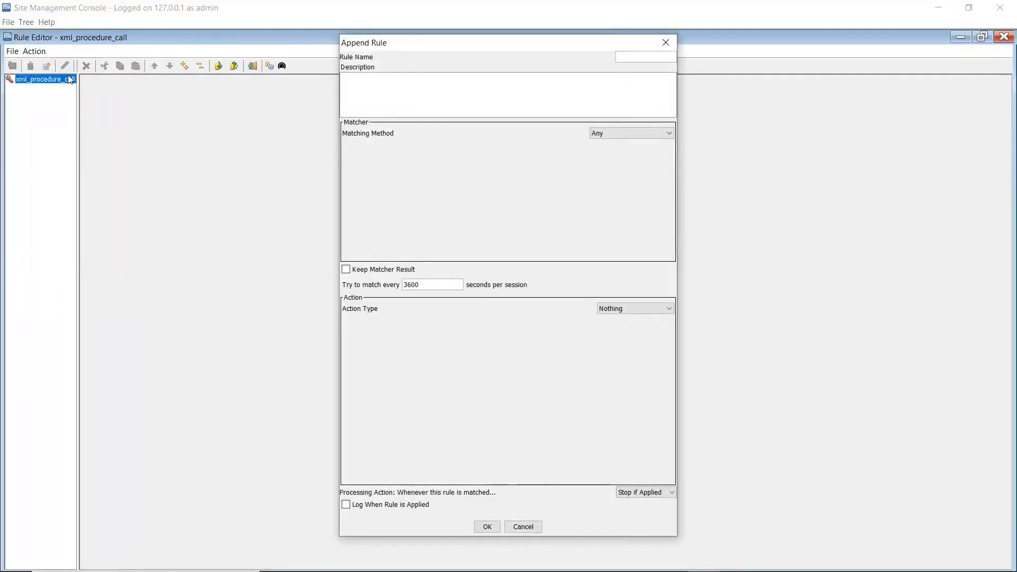
{"action": "type", "text": "rule"}
{"action": "left_click", "coordinate": [650, 135]}
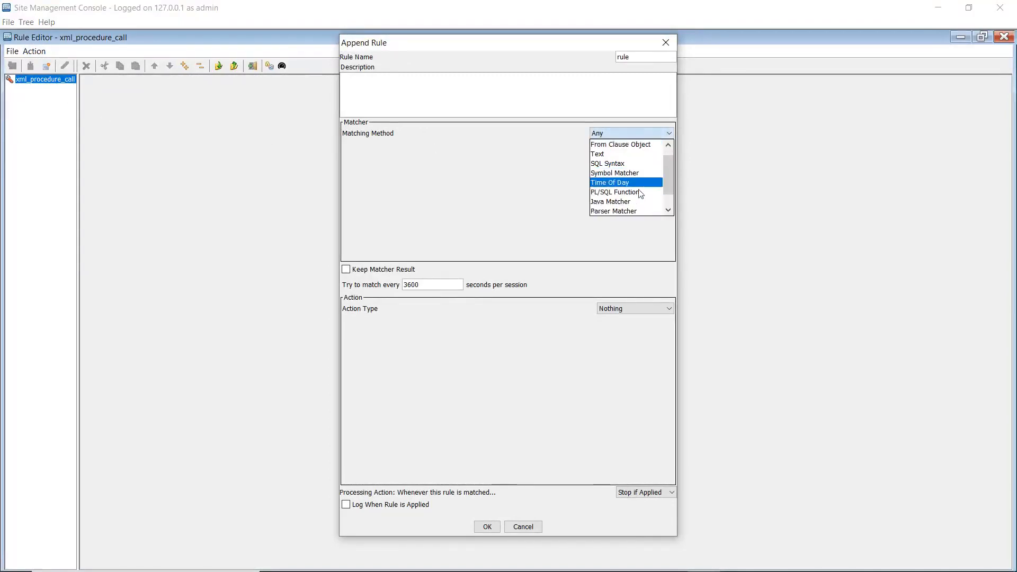
{"action": "scroll", "coordinate": [640, 194], "scroll_direction": "down", "scroll_amount": 2}
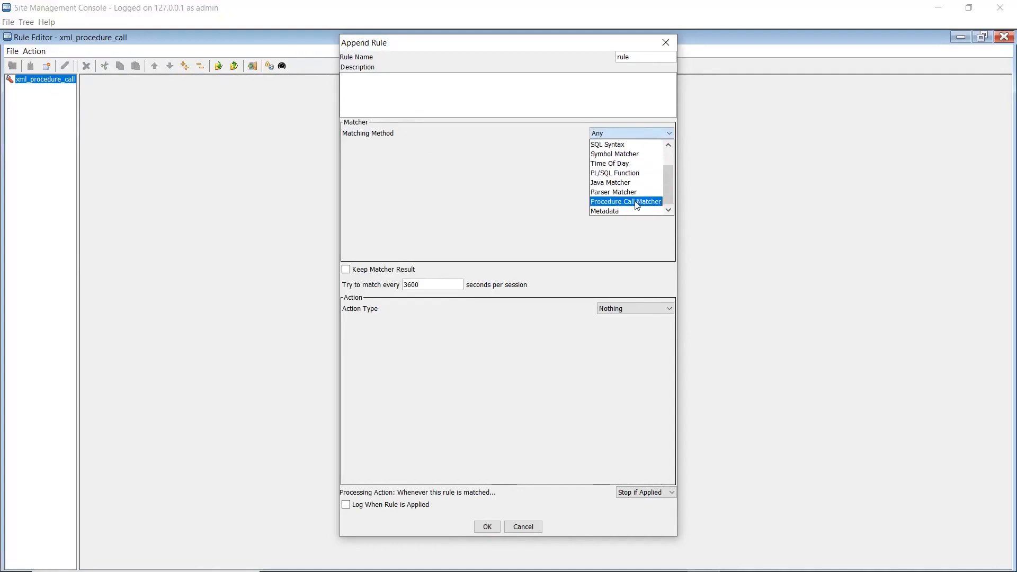
{"action": "left_click", "coordinate": [636, 204]}
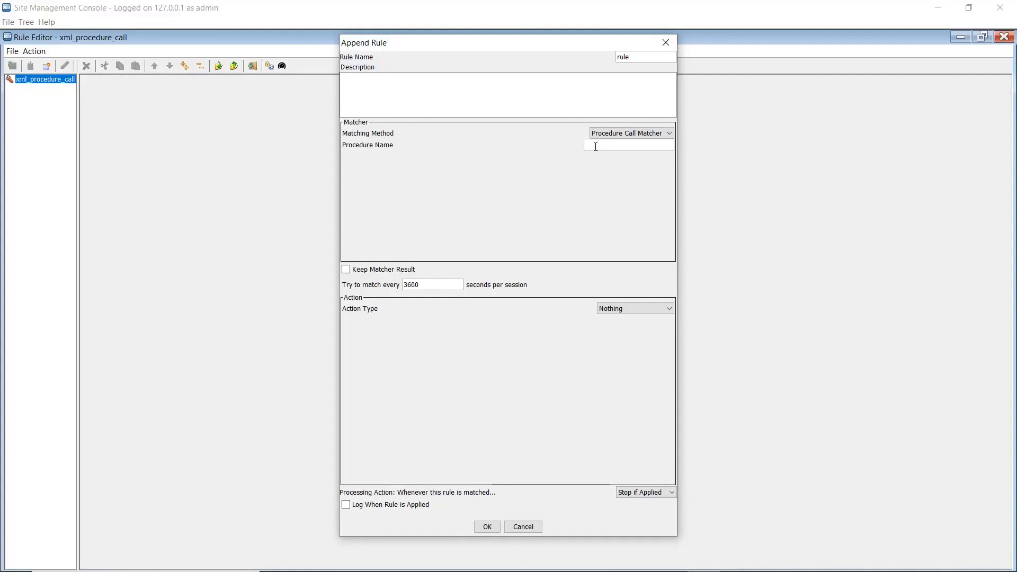
{"action": "type", "text": "example_storedprocedure"}
Set the rule's action type to Process Result with xml_column_mask as the ruleset name for the resultset
{"action": "left_click", "coordinate": [619, 313]}
{"action": "scroll", "coordinate": [623, 376], "scroll_direction": "down", "scroll_amount": 2}
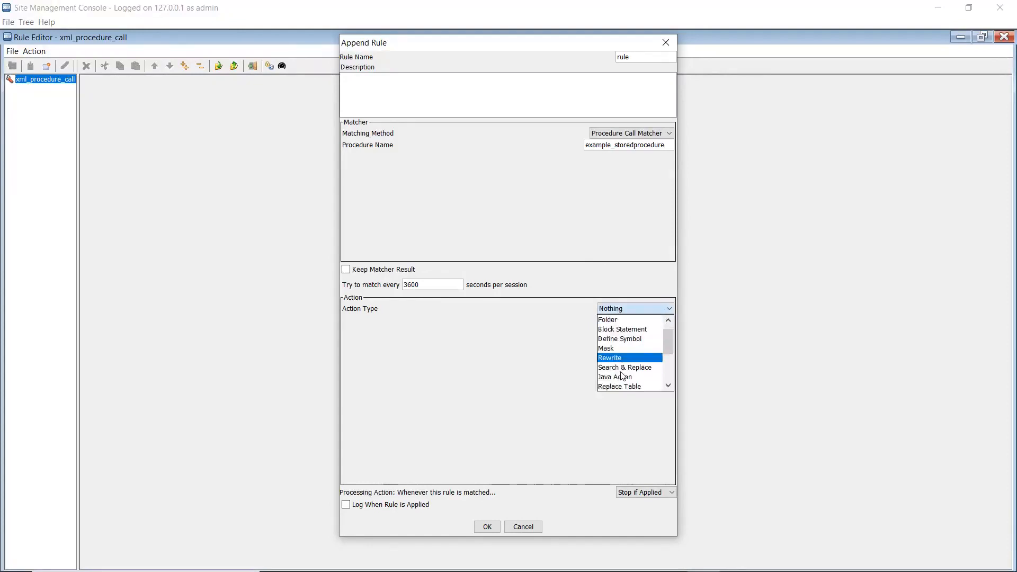
{"action": "left_click", "coordinate": [620, 368]}
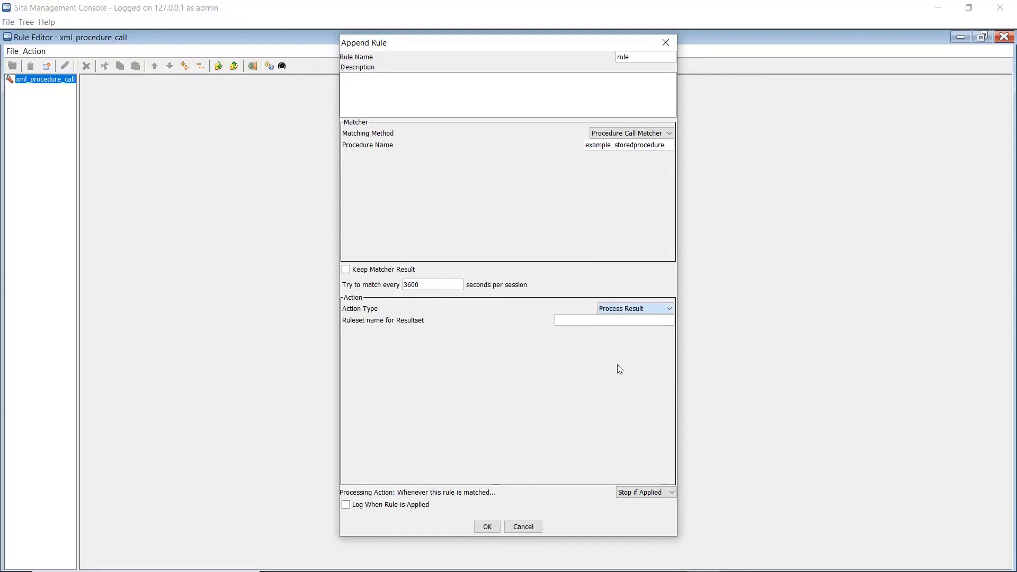
{"action": "left_click", "coordinate": [582, 321]}
{"action": "type", "text": "xml_column_mask"}
Enable logging when the rule is applied, and save the xml_procedure_call rule set before closing the editor
{"action": "left_click", "coordinate": [345, 504]}
{"action": "left_click", "coordinate": [487, 527]}
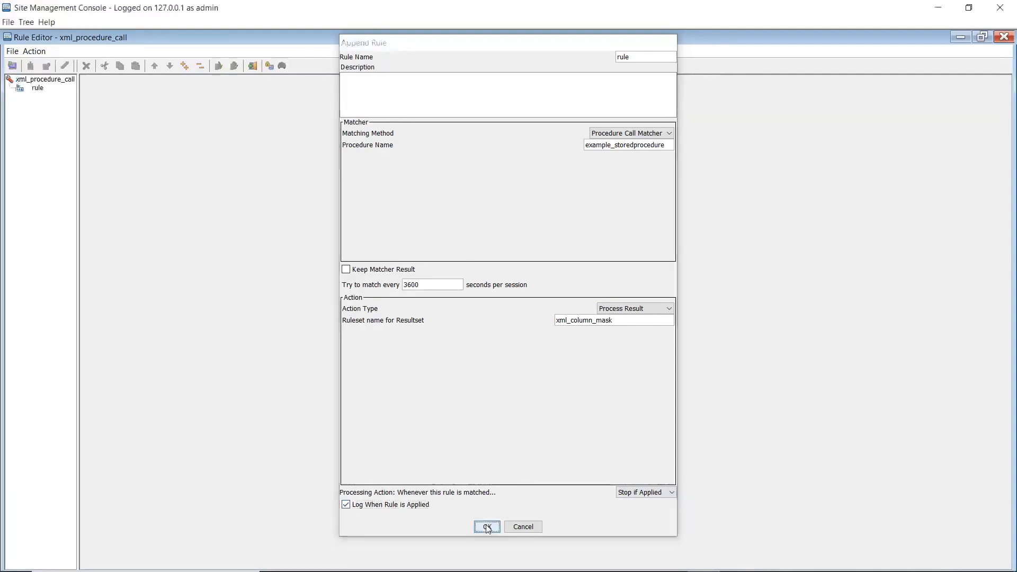
{"action": "left_click", "coordinate": [12, 65]}
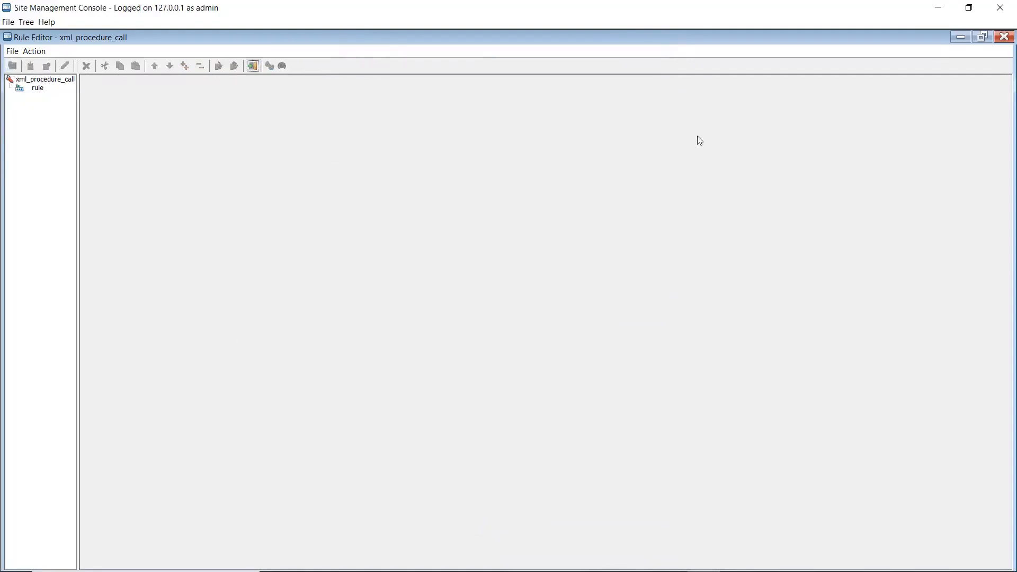
{"action": "left_click", "coordinate": [1005, 37]}
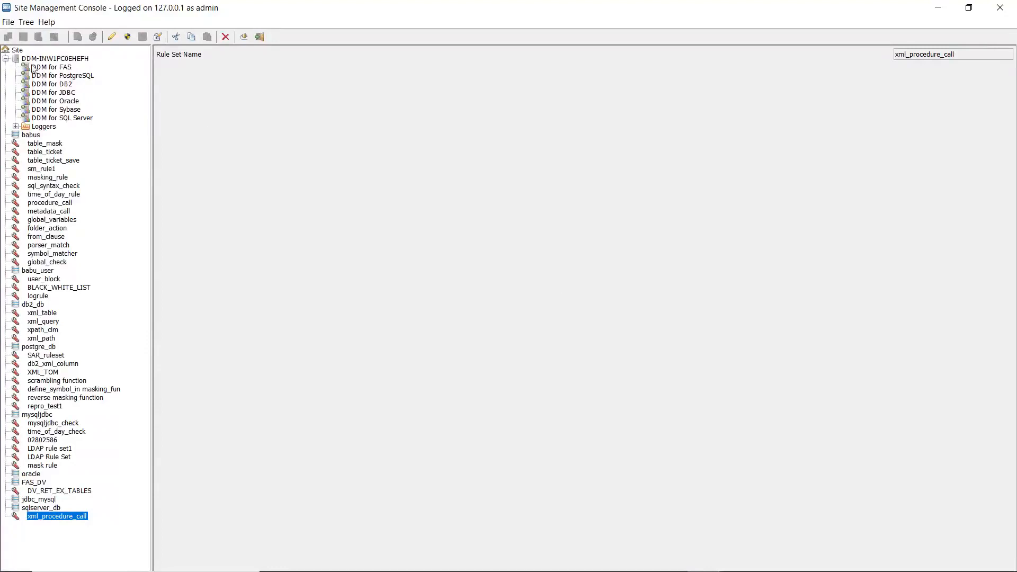
Add a rule set named xml_column_mask under Site
{"action": "left_click", "coordinate": [17, 52]}
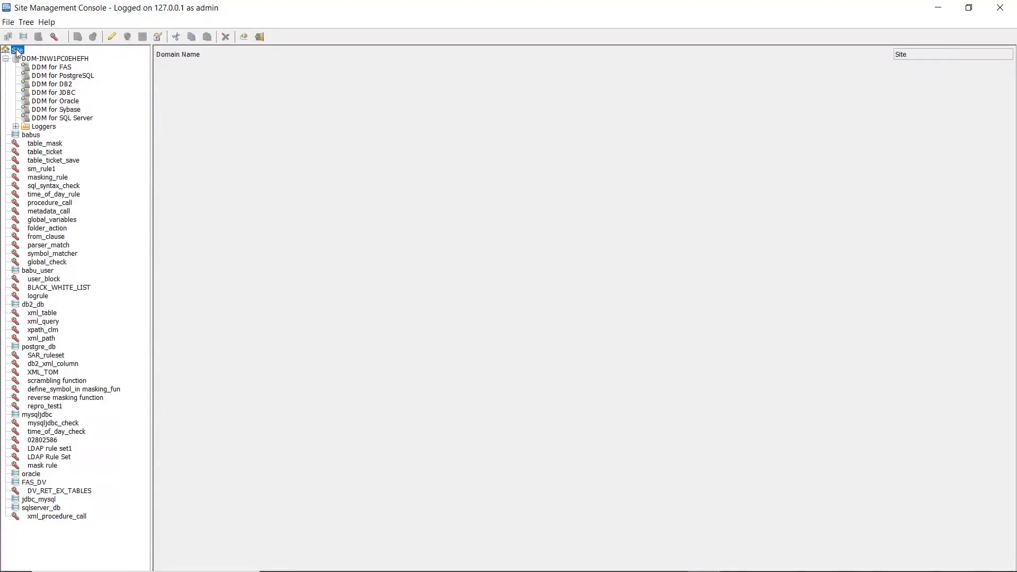
{"action": "left_click", "coordinate": [26, 22]}
{"action": "left_click", "coordinate": [59, 71]}
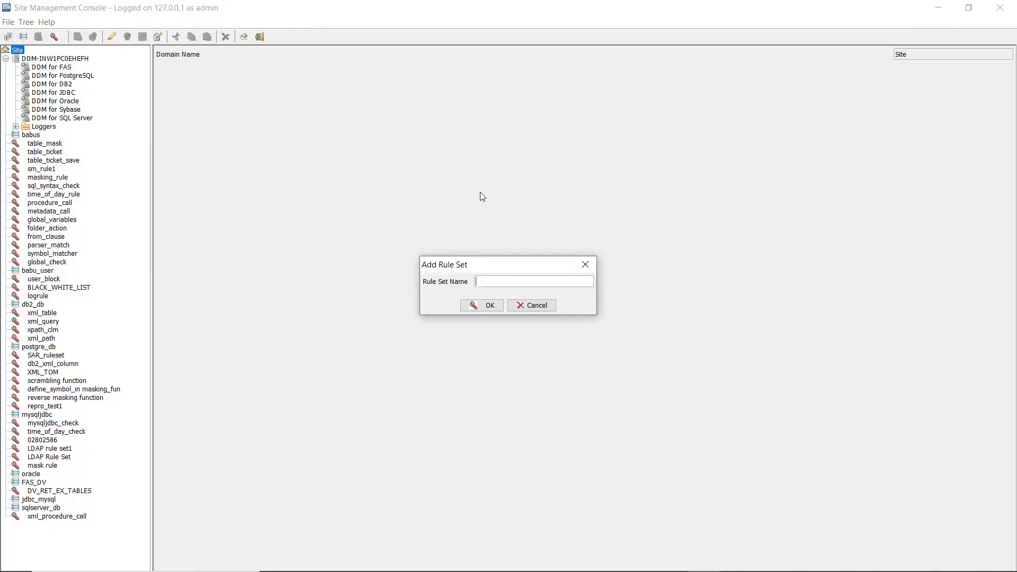
{"action": "type", "text": "xml_column_mask"}
{"action": "left_click", "coordinate": [484, 306]}
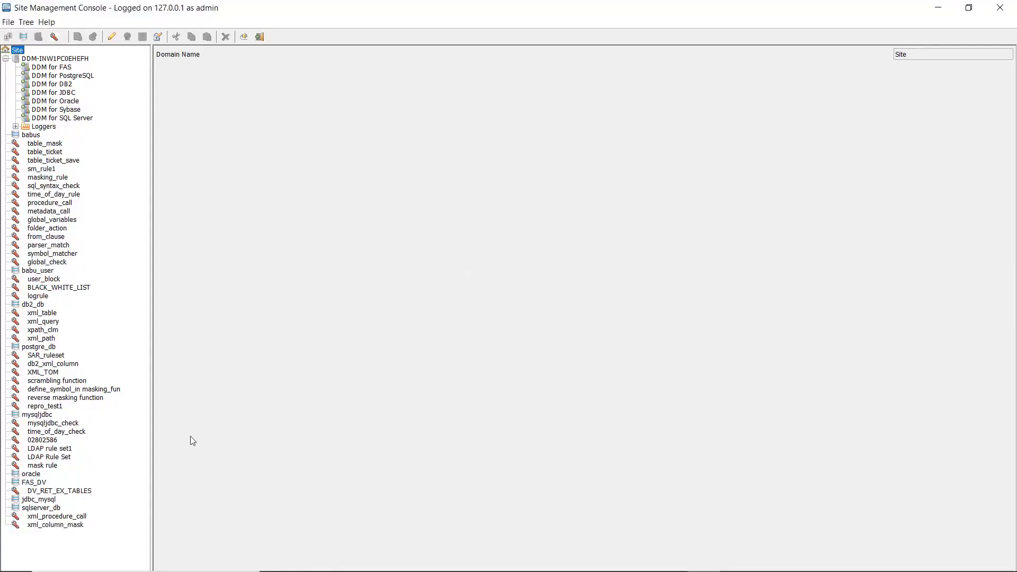
Open the xml_column_mask security rule set for editing
{"action": "left_click", "coordinate": [55, 525]}
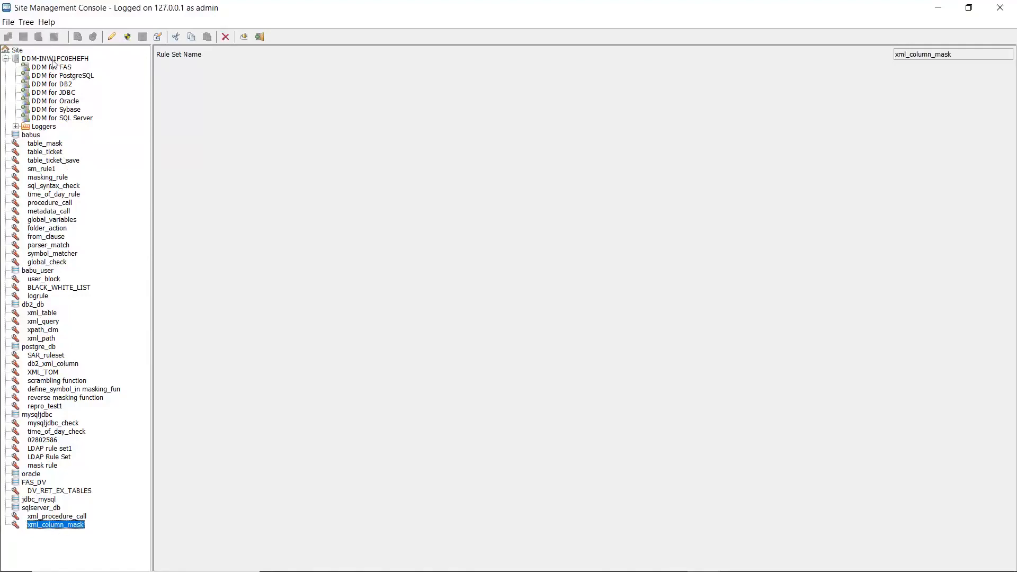
{"action": "left_click", "coordinate": [28, 22]}
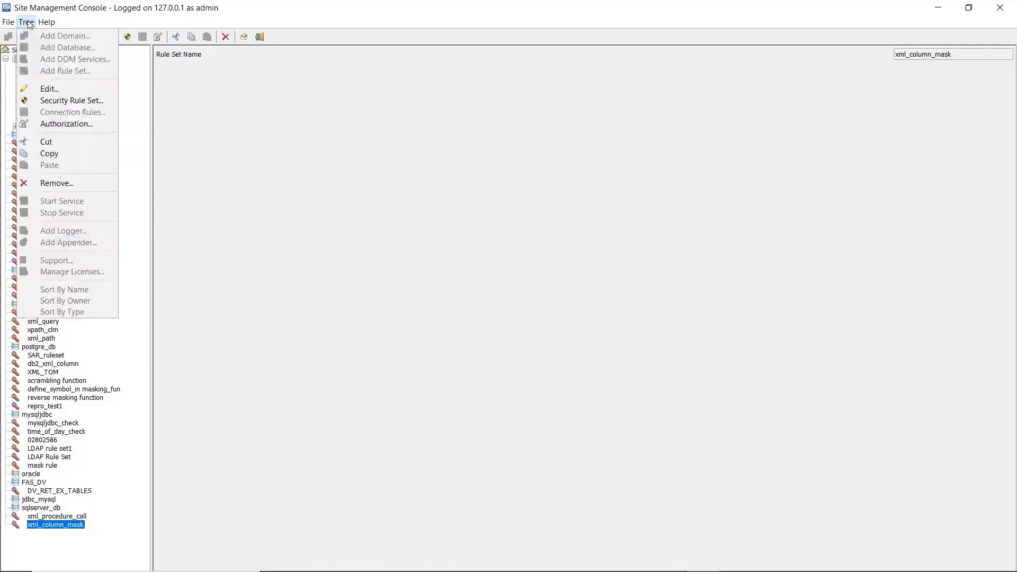
{"action": "left_click", "coordinate": [68, 101]}
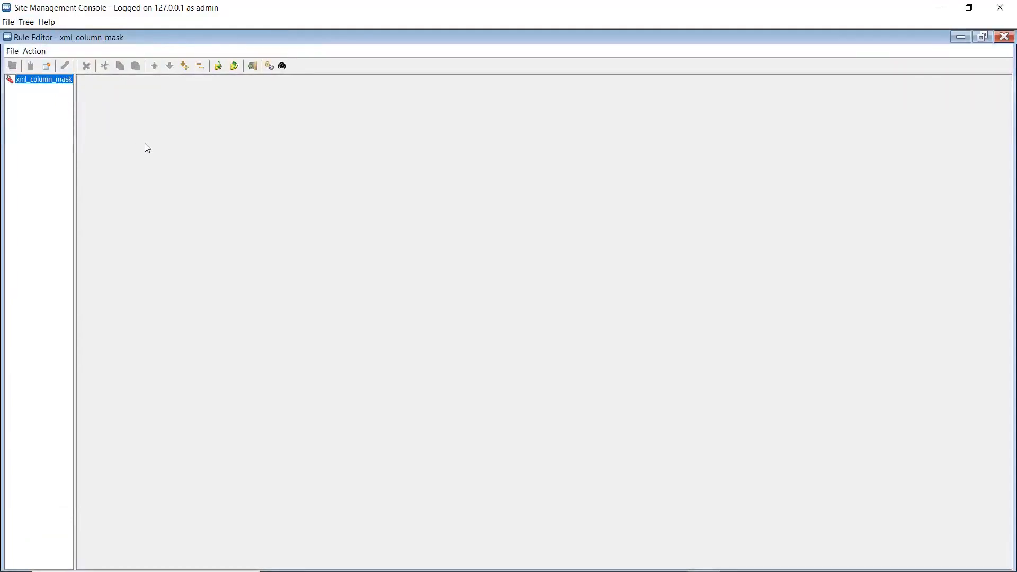
Append a rule named "rule" to xml_column_mask, using the Metadata matcher on ColumnName with the text XML_MASKING_COLUMN
{"action": "left_click", "coordinate": [35, 52]}
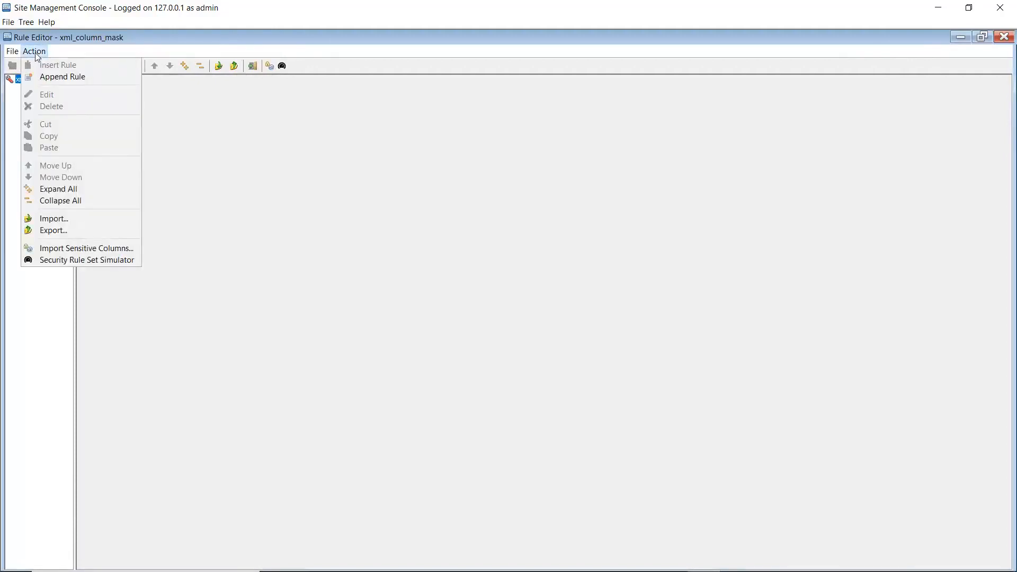
{"action": "left_click", "coordinate": [60, 76]}
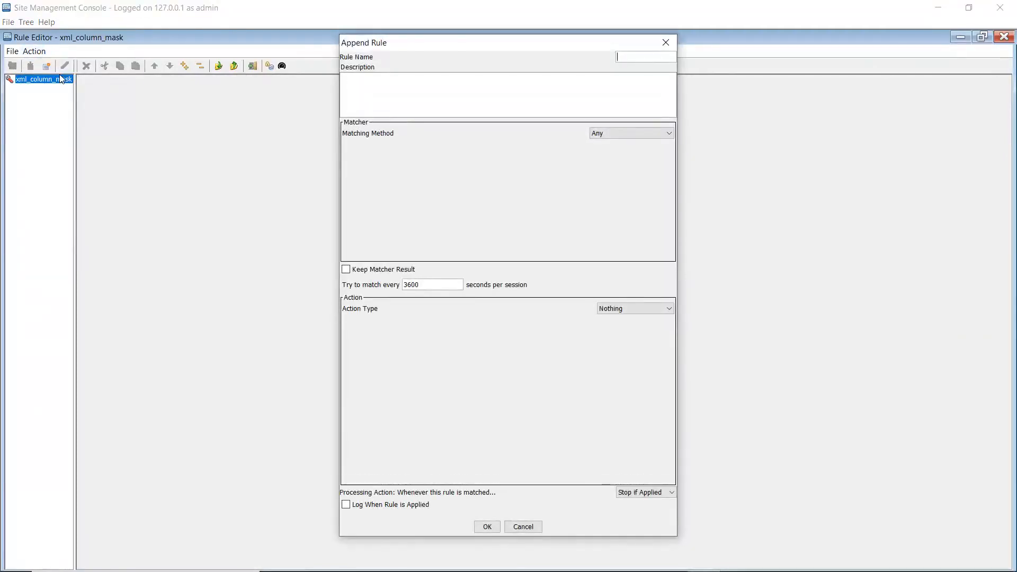
{"action": "type", "text": "rule"}
{"action": "left_click", "coordinate": [620, 135]}
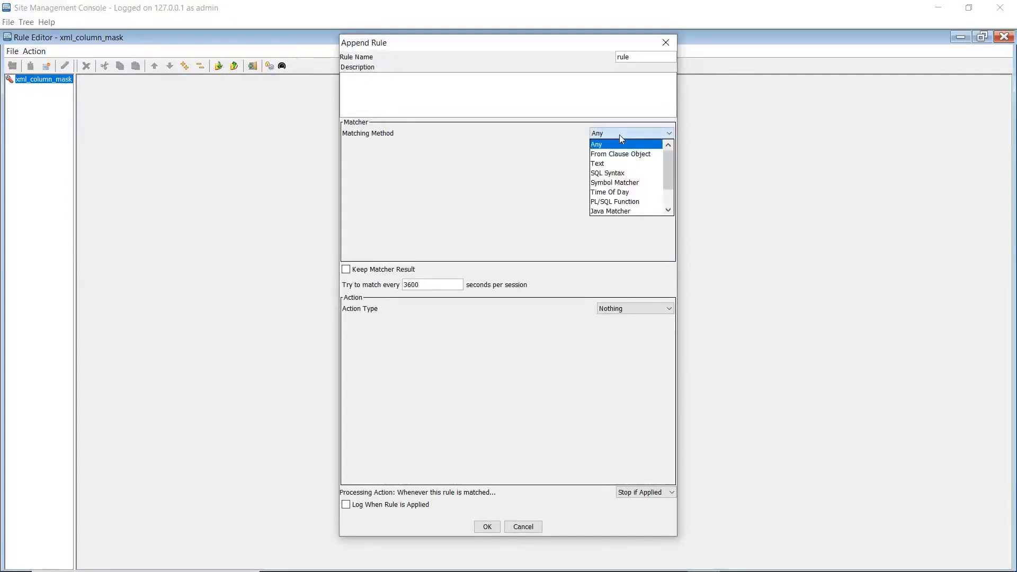
{"action": "scroll", "coordinate": [624, 181], "scroll_direction": "down", "scroll_amount": 1}
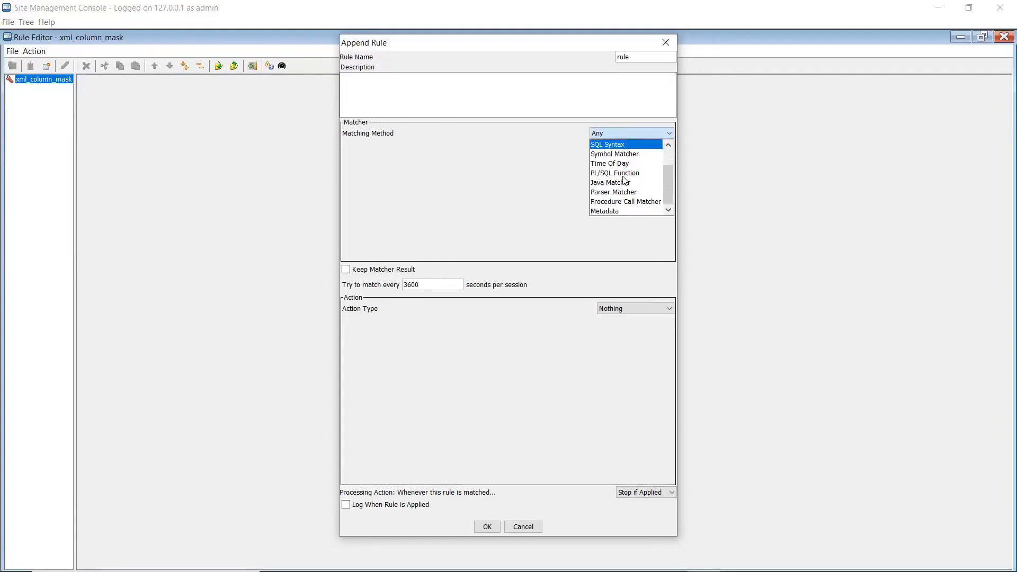
{"action": "left_click", "coordinate": [612, 211]}
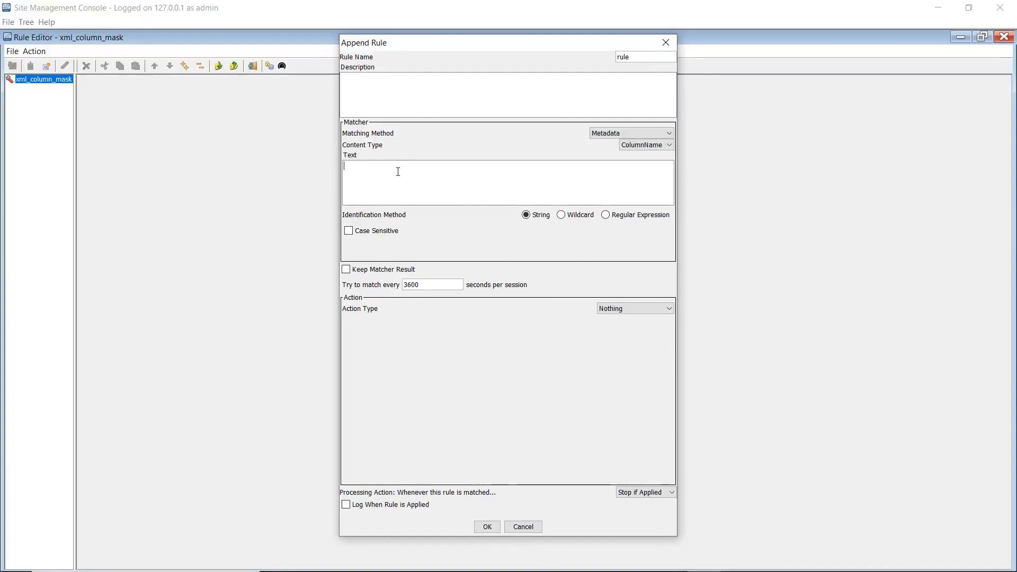
{"action": "type", "text": "XML_MASKING_COLUMN"}
Set the rule's action type to Content Masking with xml_xpath as the ruleset name for the content resultset
{"action": "left_click", "coordinate": [631, 310]}
{"action": "scroll", "coordinate": [630, 352], "scroll_direction": "down", "scroll_amount": 3}
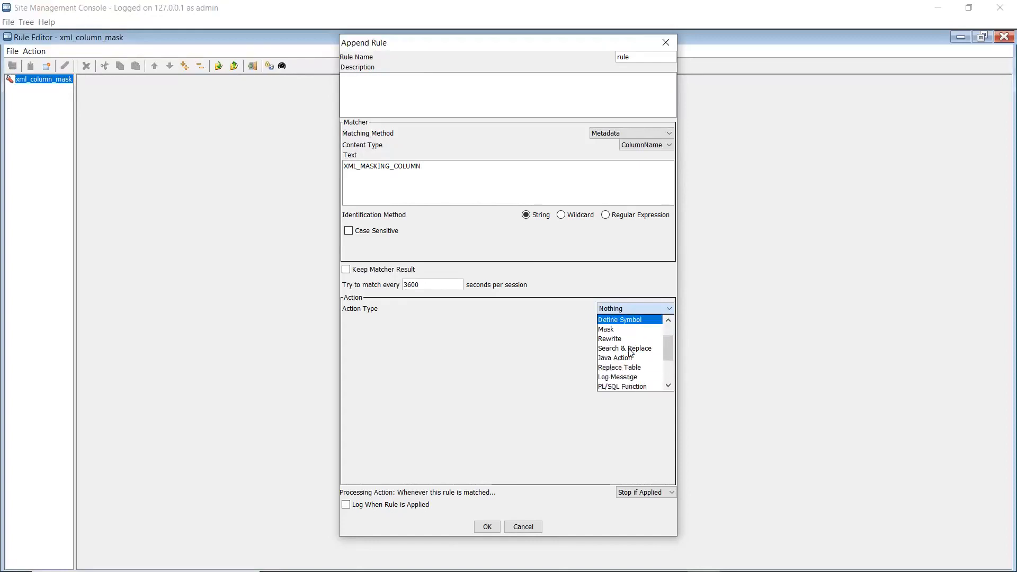
{"action": "left_click", "coordinate": [628, 376]}
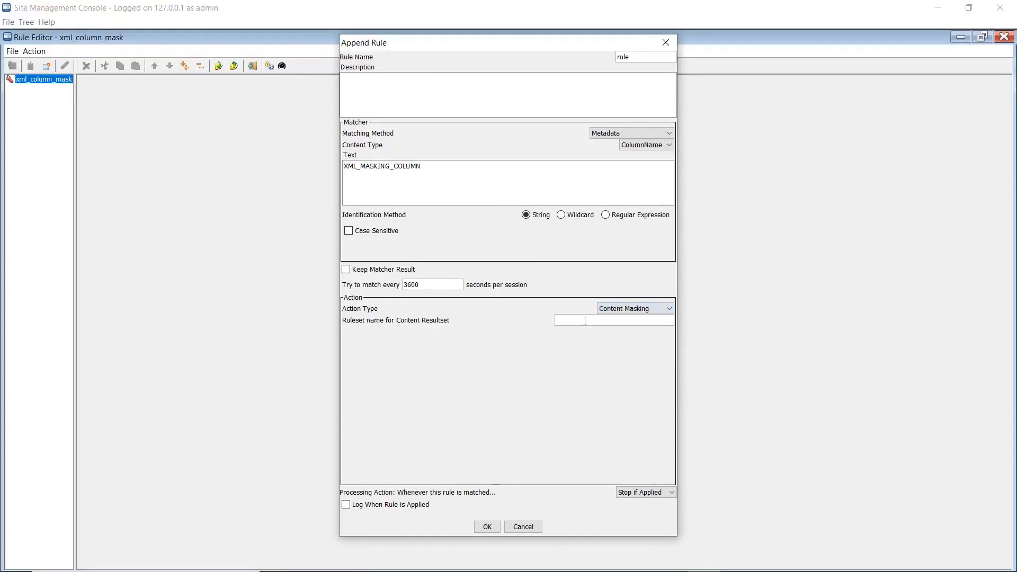
{"action": "type", "text": "XML_XPA"}
{"action": "key", "text": "BackSpace"}
{"action": "key", "text": "BackSpace"}
{"action": "key", "text": "BackSpace"}
{"action": "key", "text": "BackSpace"}
{"action": "key", "text": "BackSpace"}
{"action": "key", "text": "BackSpace"}
{"action": "type", "text": "xml_xpath"}
Set the rule's processing action to Continue and enable logging when it is applied
{"action": "left_click", "coordinate": [634, 494]}
{"action": "left_click", "coordinate": [635, 502]}
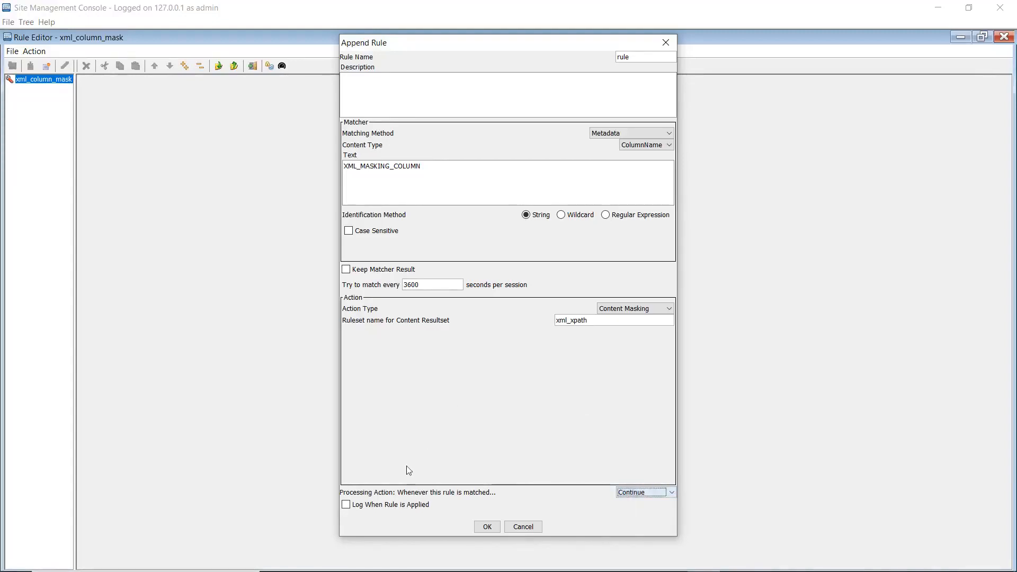
{"action": "left_click", "coordinate": [346, 505]}
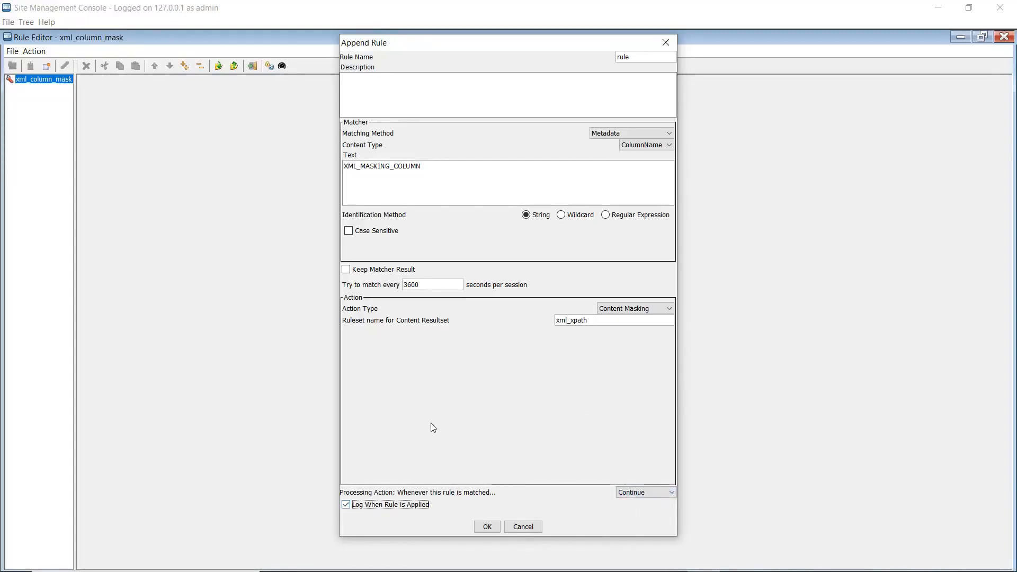
{"action": "left_click", "coordinate": [485, 529]}
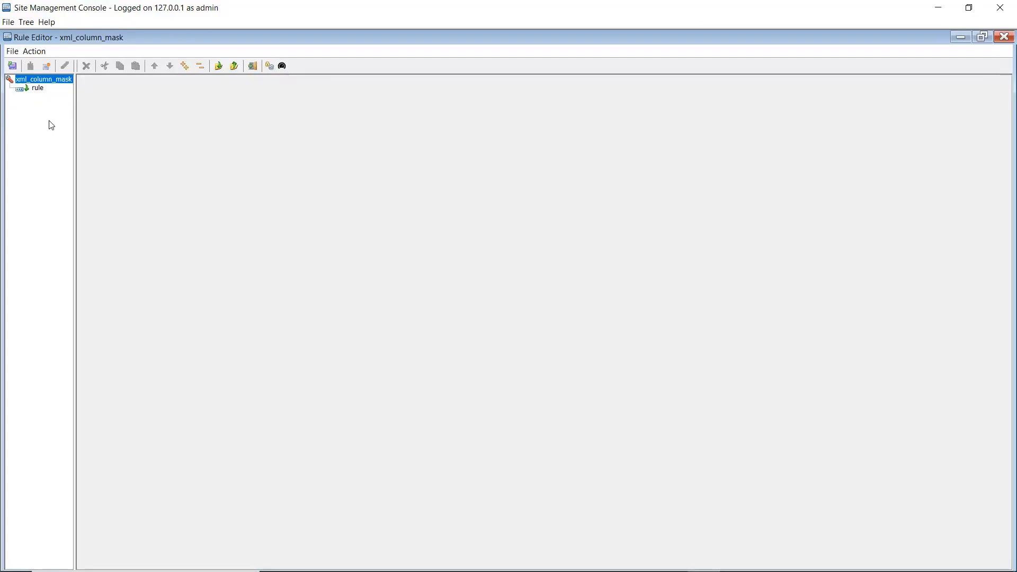
Append a second rule named rule_mandatory to xml_column_mask with the Apply Masking action type
{"action": "left_click", "coordinate": [35, 51]}
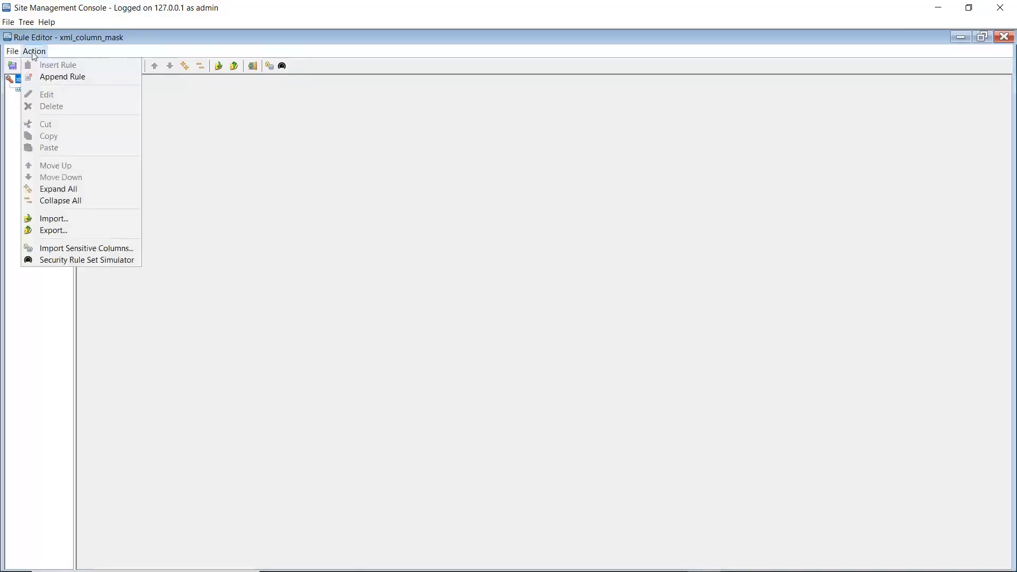
{"action": "left_click", "coordinate": [62, 79]}
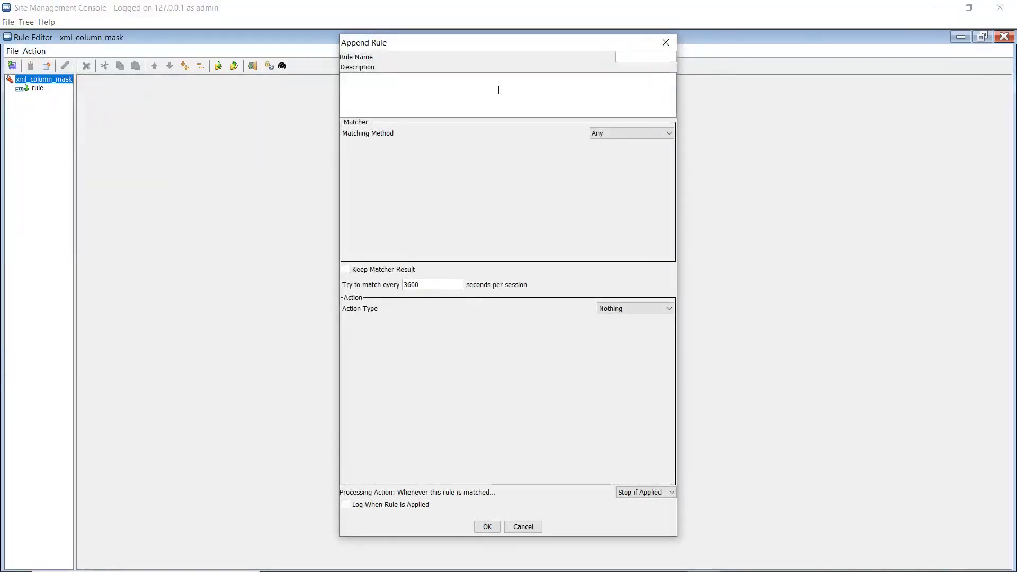
{"action": "type", "text": "rule_mandatory"}
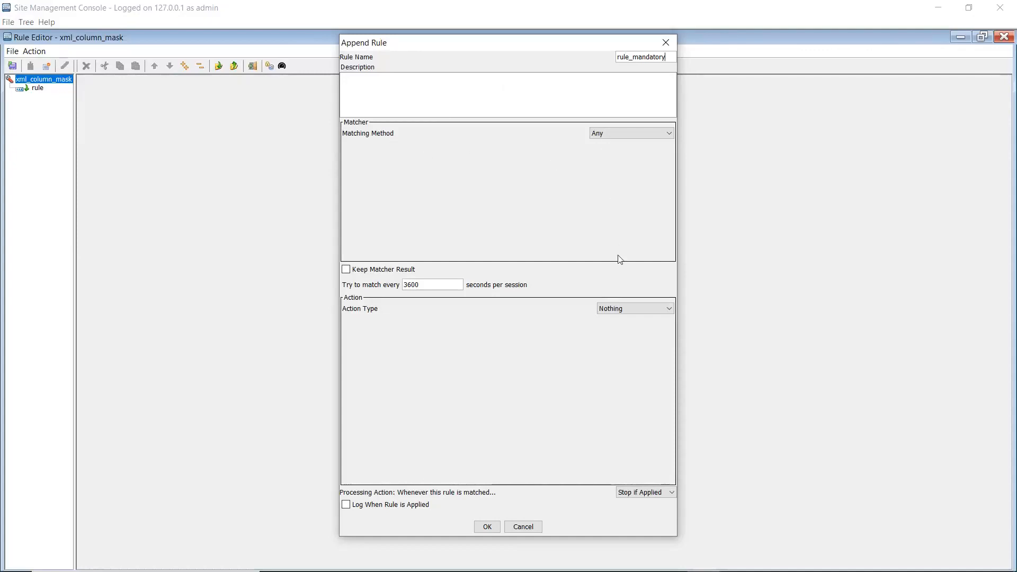
{"action": "left_click", "coordinate": [620, 310]}
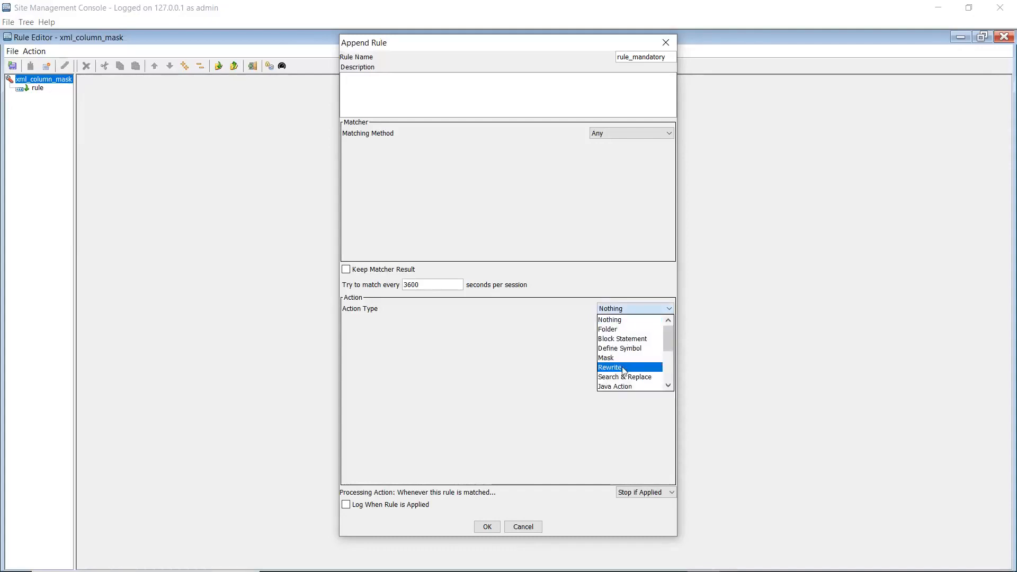
{"action": "scroll", "coordinate": [621, 367], "scroll_direction": "down", "scroll_amount": 2}
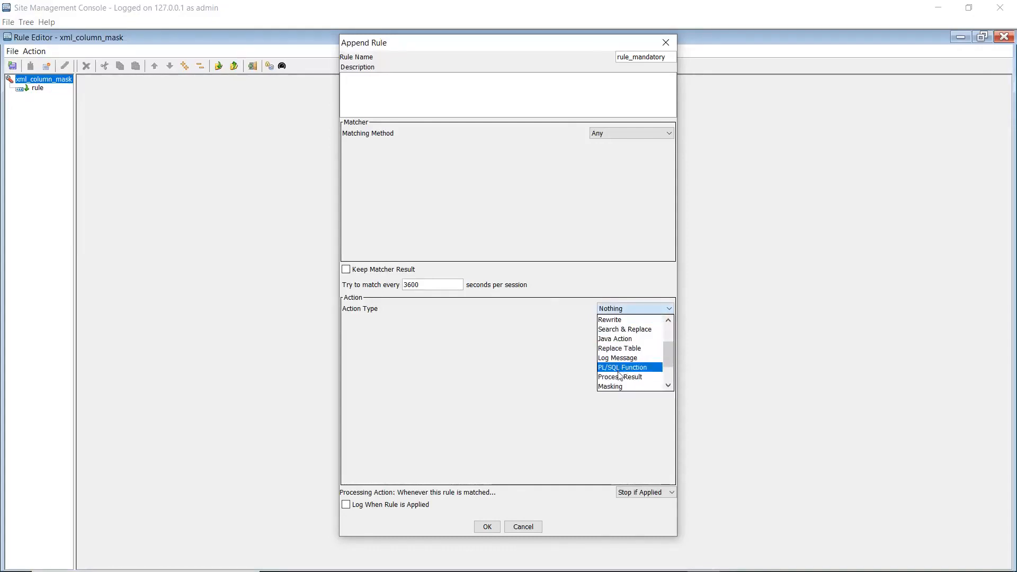
{"action": "scroll", "coordinate": [620, 360], "scroll_direction": "down", "scroll_amount": 2}
{"action": "left_click", "coordinate": [617, 360]}
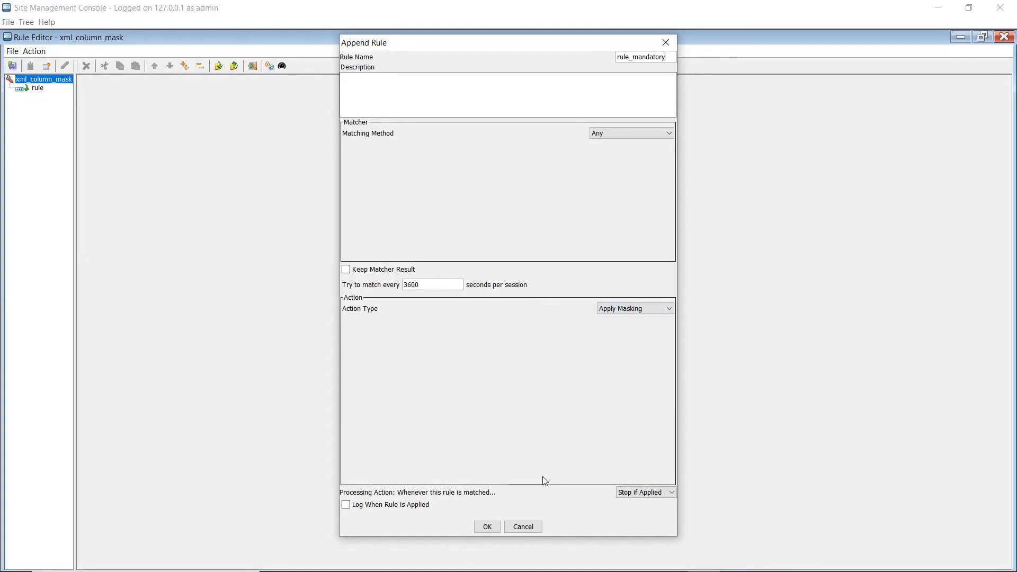
Enable logging for rule_mandatory, and save the xml_column_mask rule set before closing the editor
{"action": "left_click", "coordinate": [346, 505]}
{"action": "left_click", "coordinate": [487, 527]}
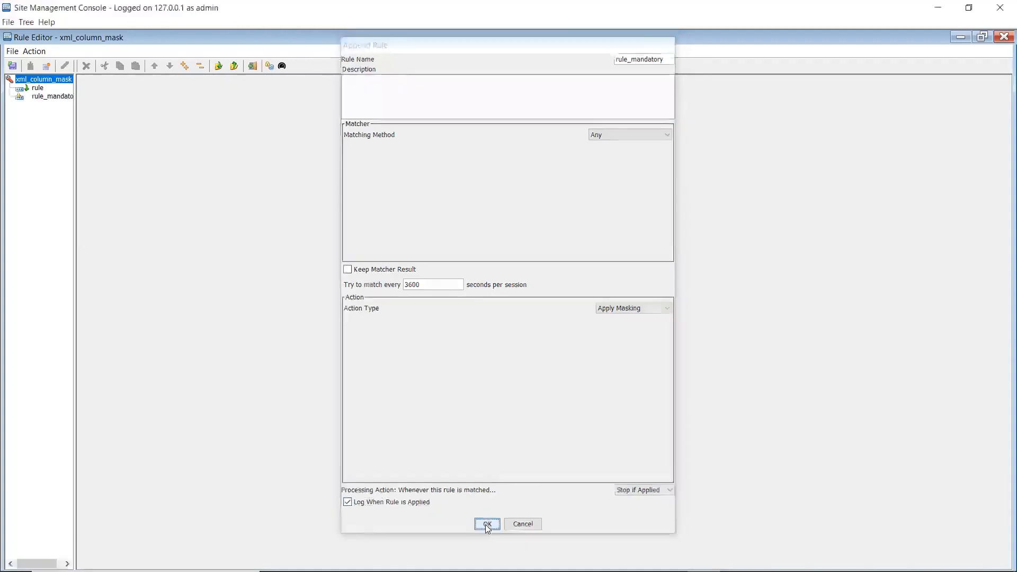
{"action": "left_click", "coordinate": [12, 65]}
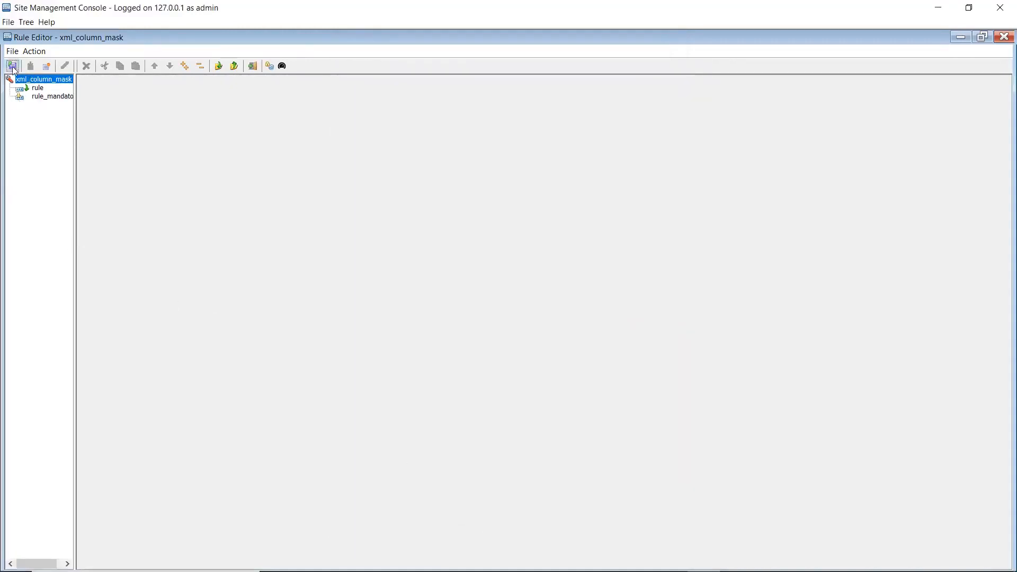
{"action": "left_click", "coordinate": [1005, 37]}
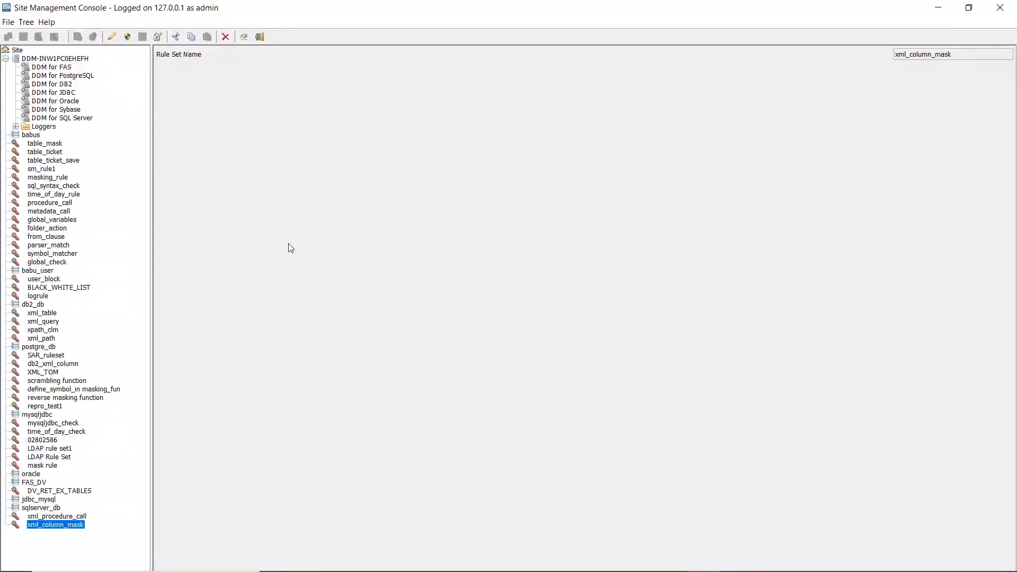
Add a rule set named xml_xpath directly under the Site node
{"action": "left_click", "coordinate": [16, 51]}
{"action": "left_click", "coordinate": [26, 22]}
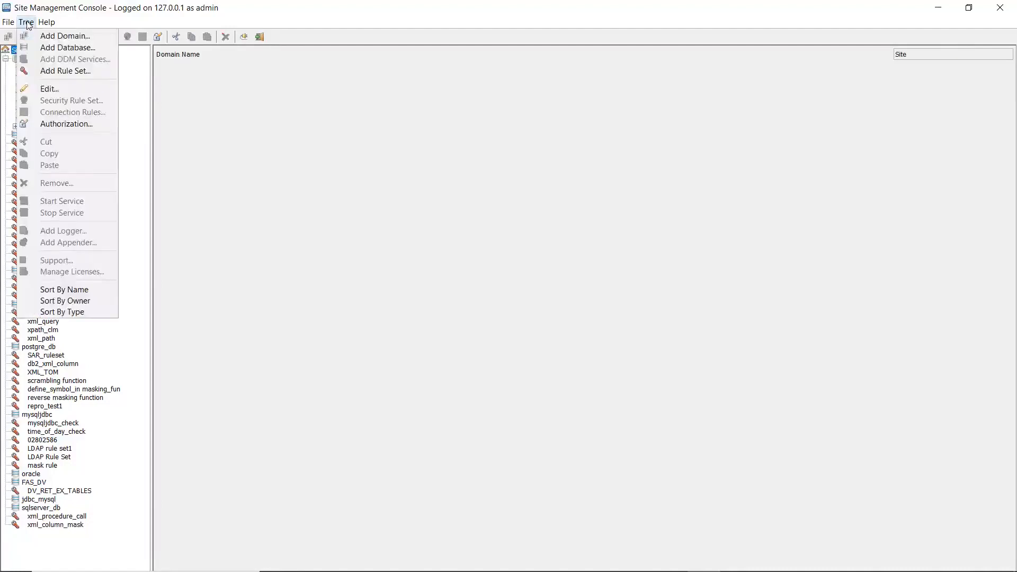
{"action": "left_click", "coordinate": [58, 72]}
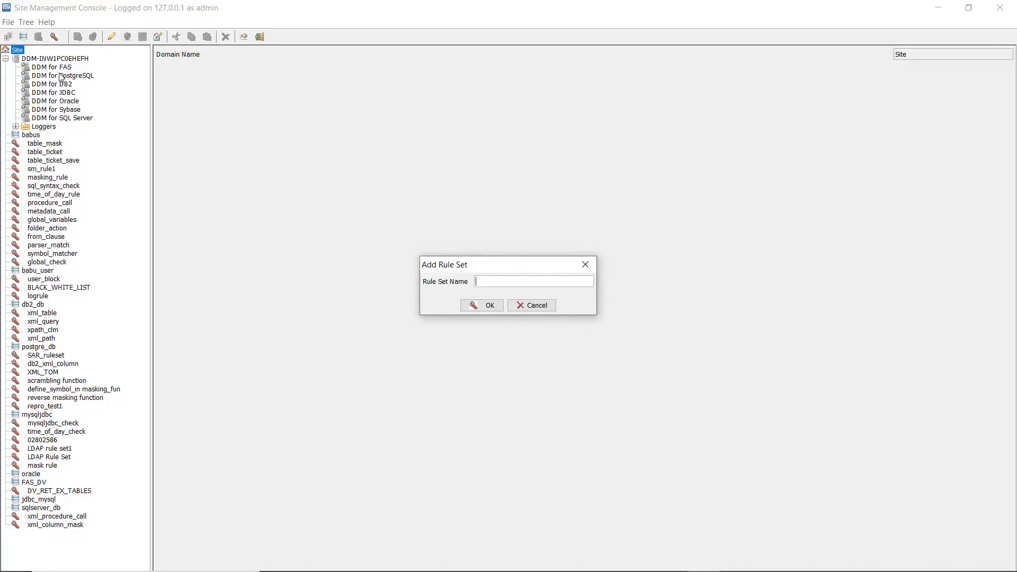
{"action": "type", "text": "xml_xpath"}
{"action": "left_click", "coordinate": [473, 305]}
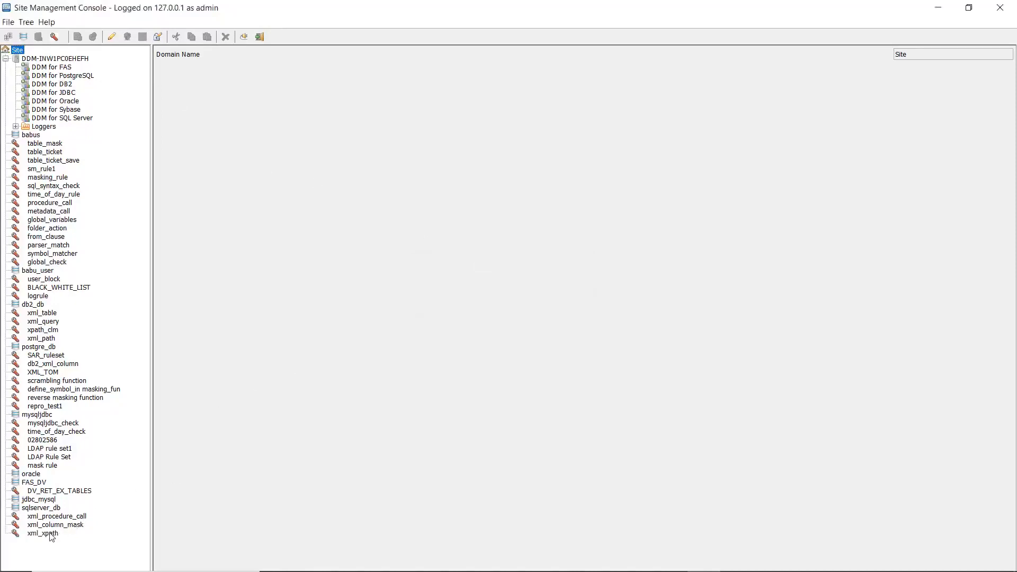
Open the xml_xpath security rule set for editing and append a rule named rule3
{"action": "left_click", "coordinate": [52, 534]}
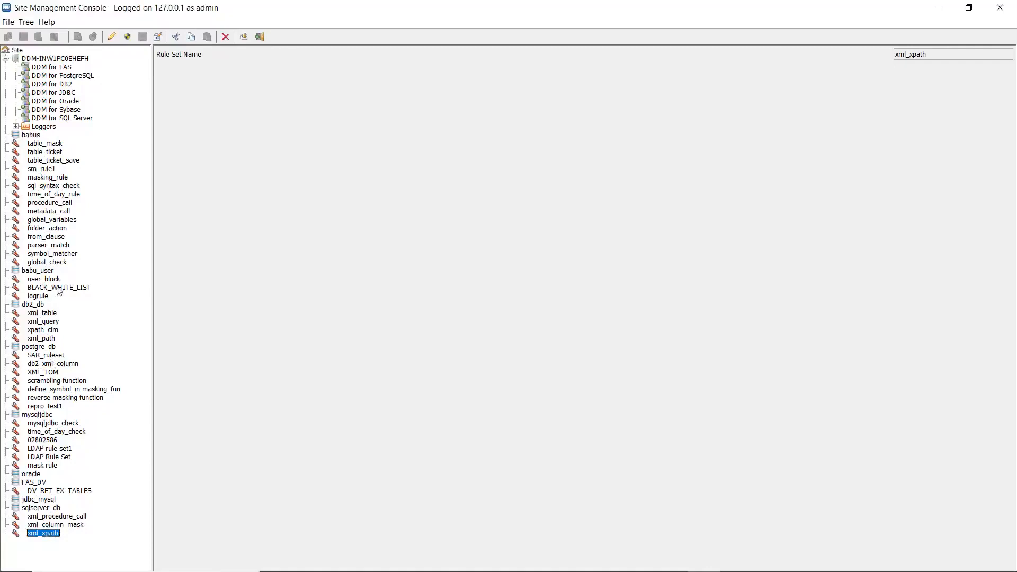
{"action": "left_click", "coordinate": [26, 23]}
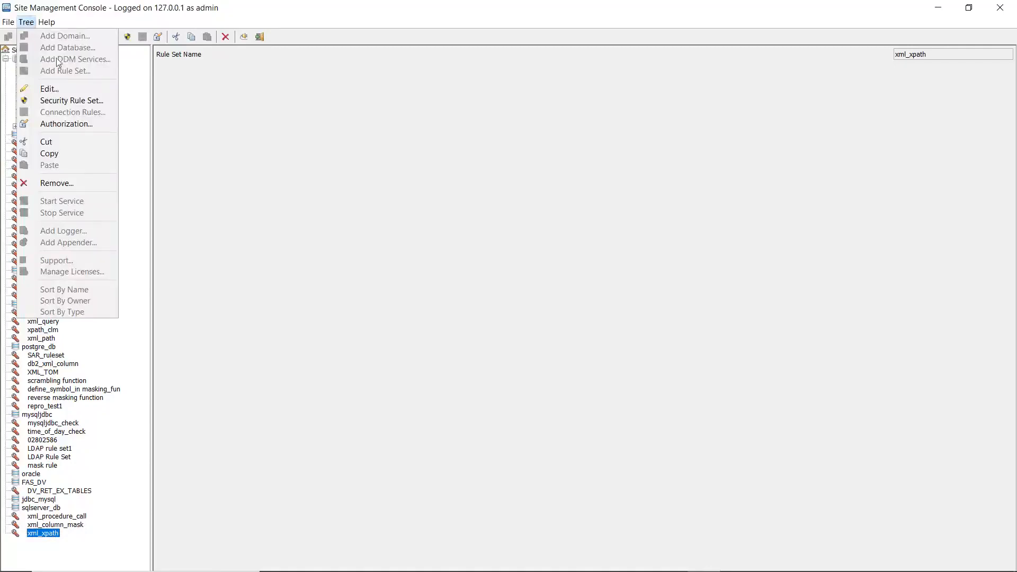
{"action": "left_click", "coordinate": [73, 100]}
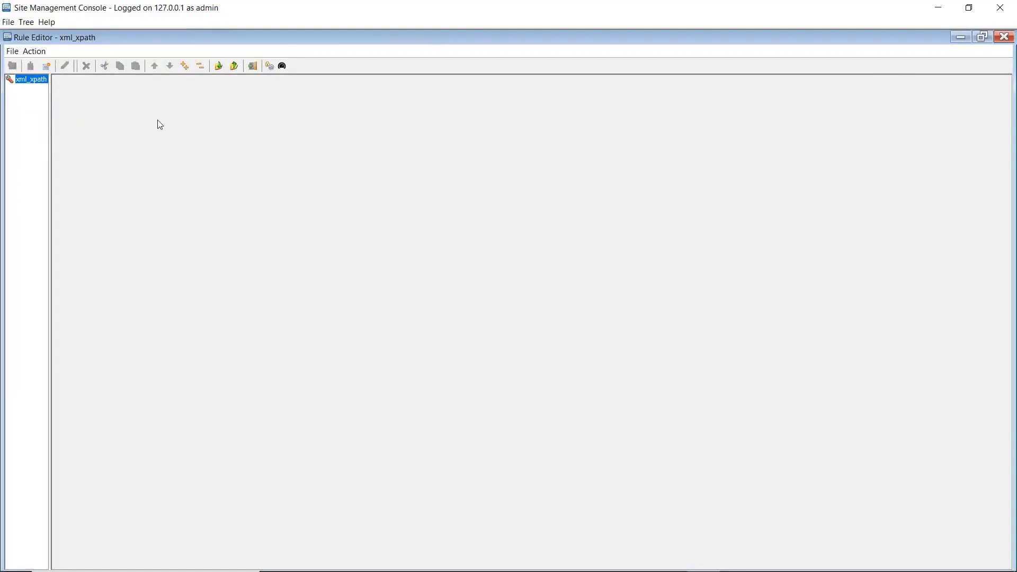
{"action": "left_click", "coordinate": [30, 53]}
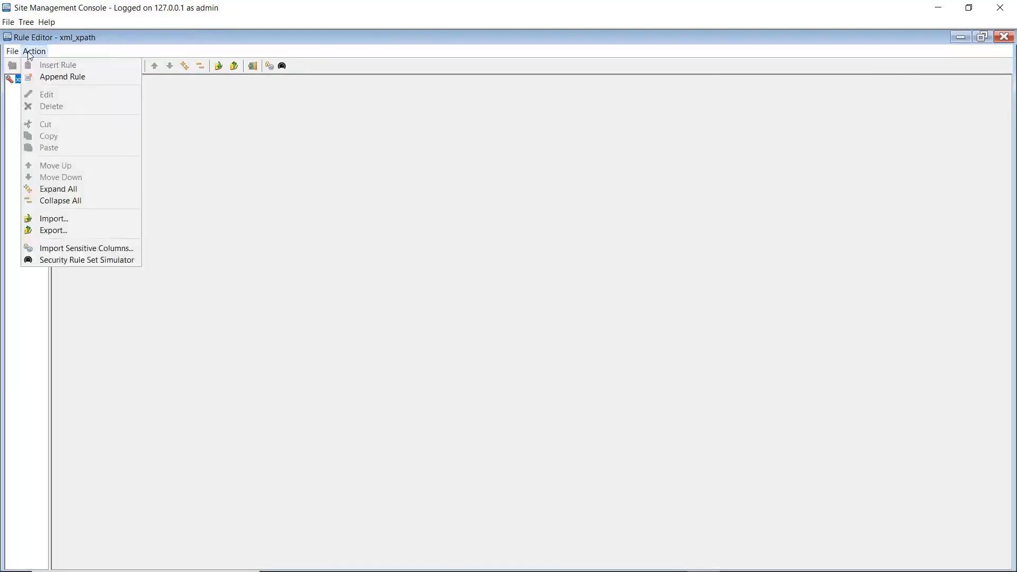
{"action": "left_click", "coordinate": [69, 79]}
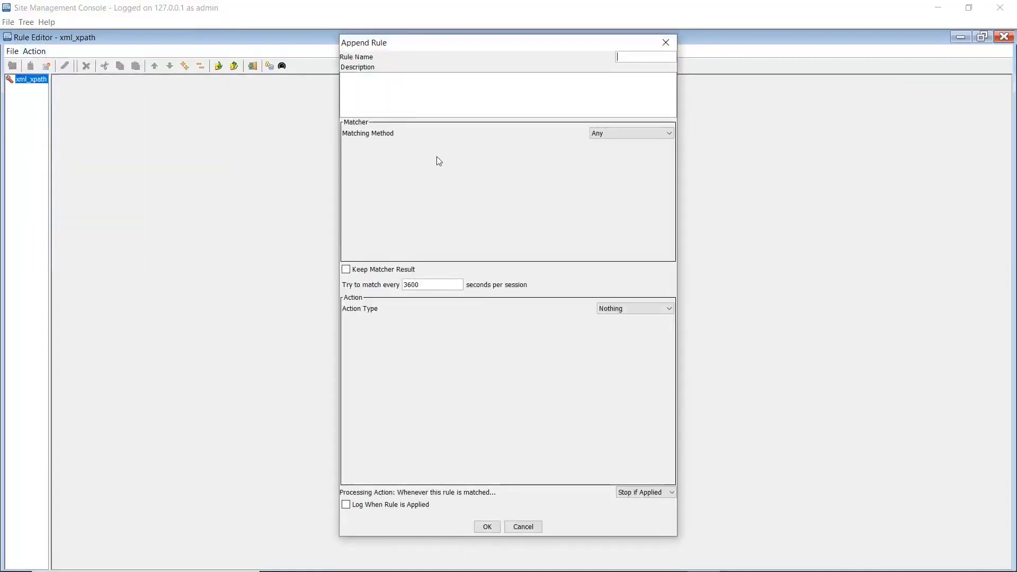
{"action": "type", "text": "rule3"}
Set rule3's matcher to Metadata with XPath content type and the text XML_TABLE/ROW_VALUES/ex_name
{"action": "left_click", "coordinate": [611, 133]}
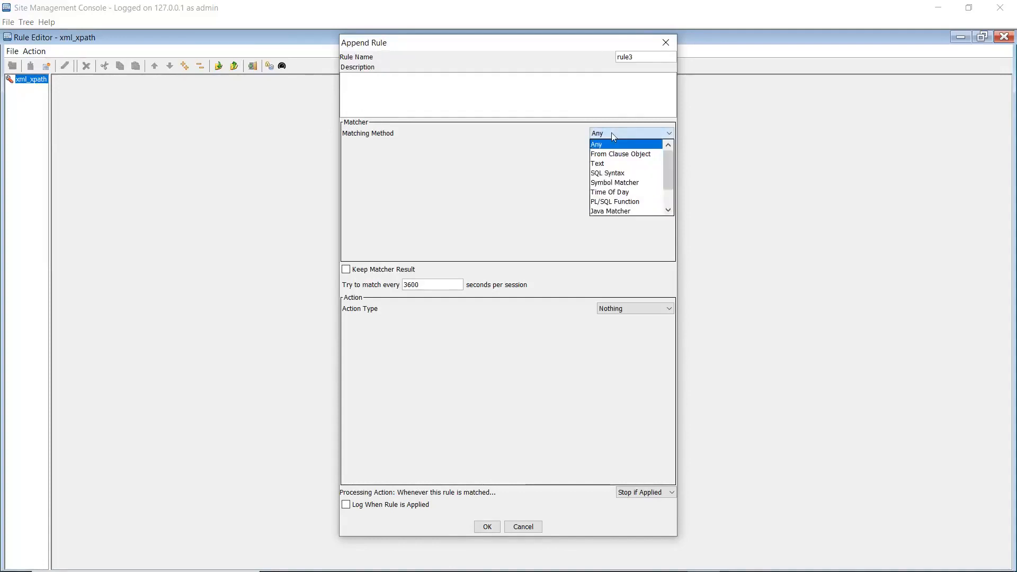
{"action": "scroll", "coordinate": [614, 183], "scroll_direction": "down", "scroll_amount": 1}
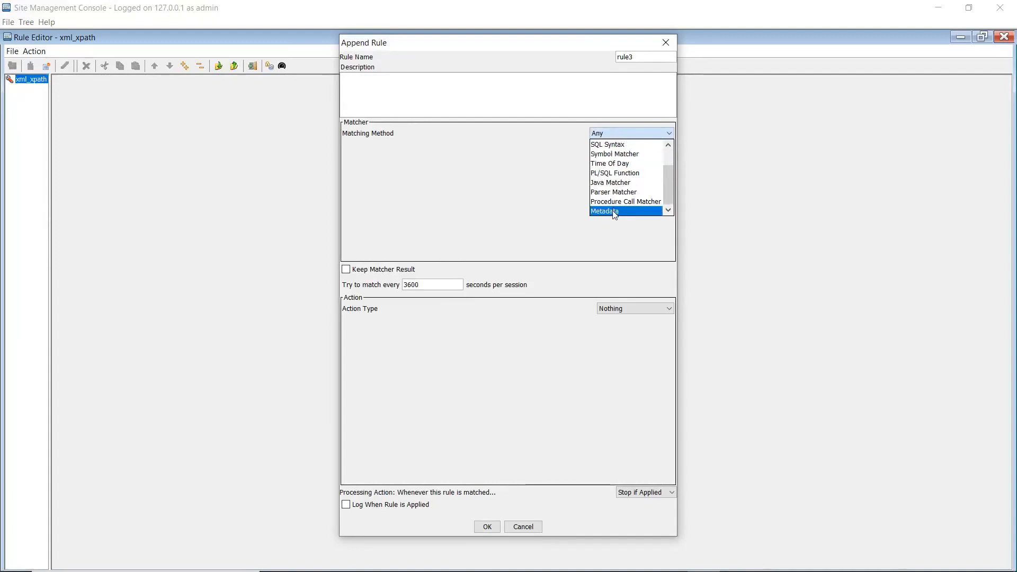
{"action": "left_click", "coordinate": [615, 211]}
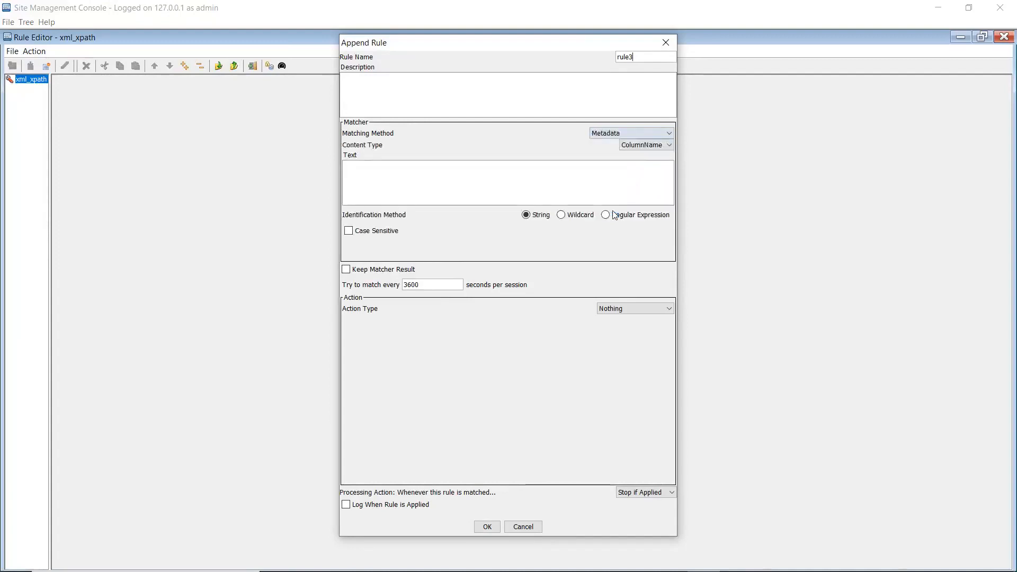
{"action": "left_click", "coordinate": [630, 146]}
{"action": "left_click", "coordinate": [635, 167]}
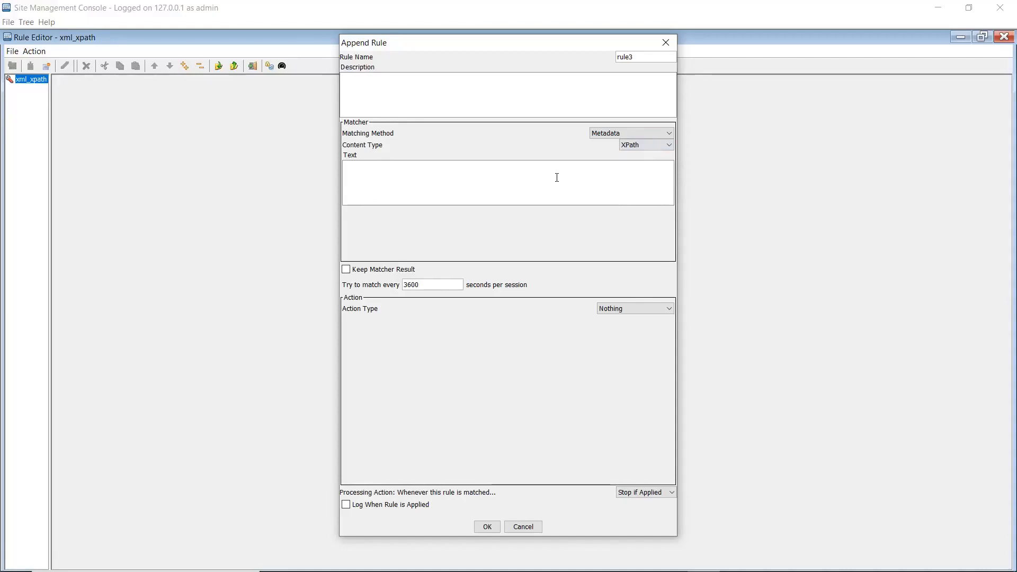
{"action": "type", "text": "XML_TABLE/ROW_VALUES/ex_name"}
Set rule3's action type to Masking with String data type and Redaction masking type
{"action": "left_click", "coordinate": [631, 310]}
{"action": "scroll", "coordinate": [630, 355], "scroll_direction": "down", "scroll_amount": 4}
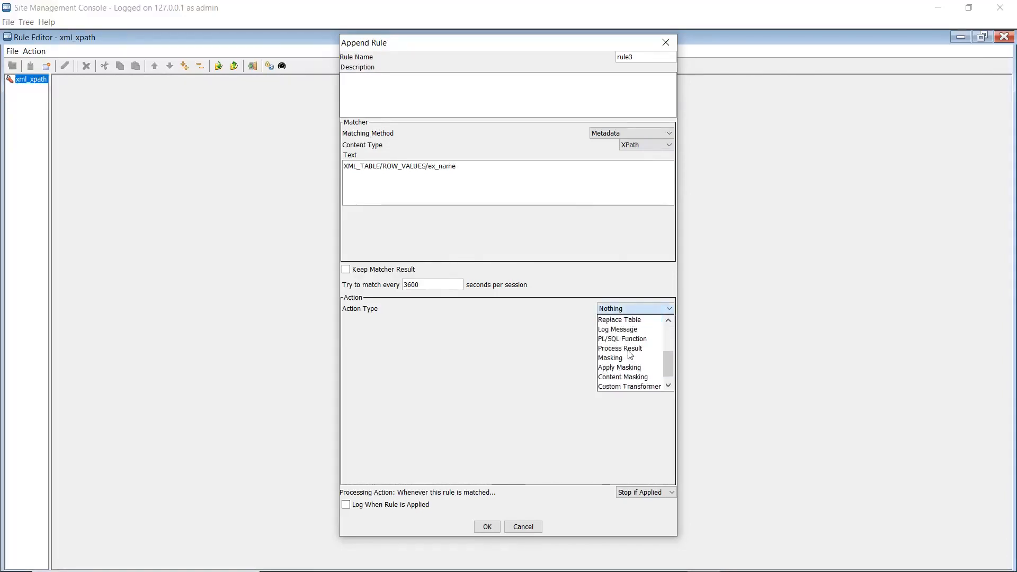
{"action": "scroll", "coordinate": [629, 371], "scroll_direction": "down", "scroll_amount": 1}
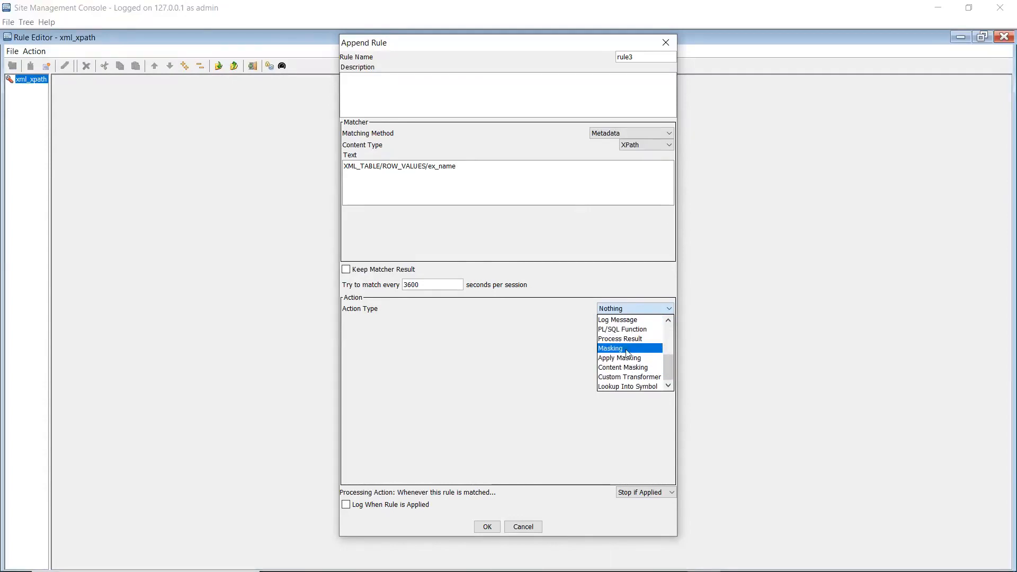
{"action": "left_click", "coordinate": [626, 353]}
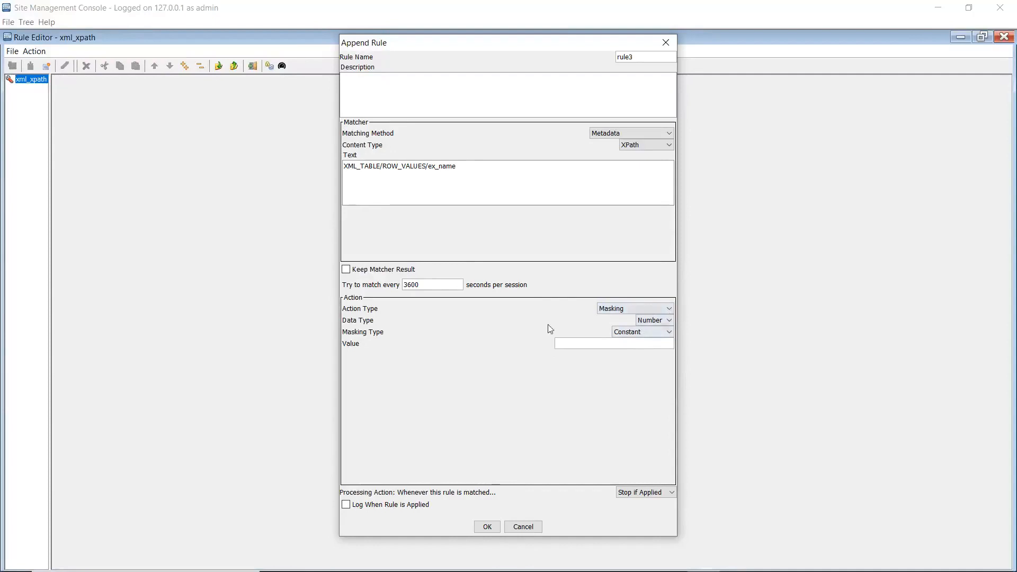
{"action": "left_click", "coordinate": [651, 321]}
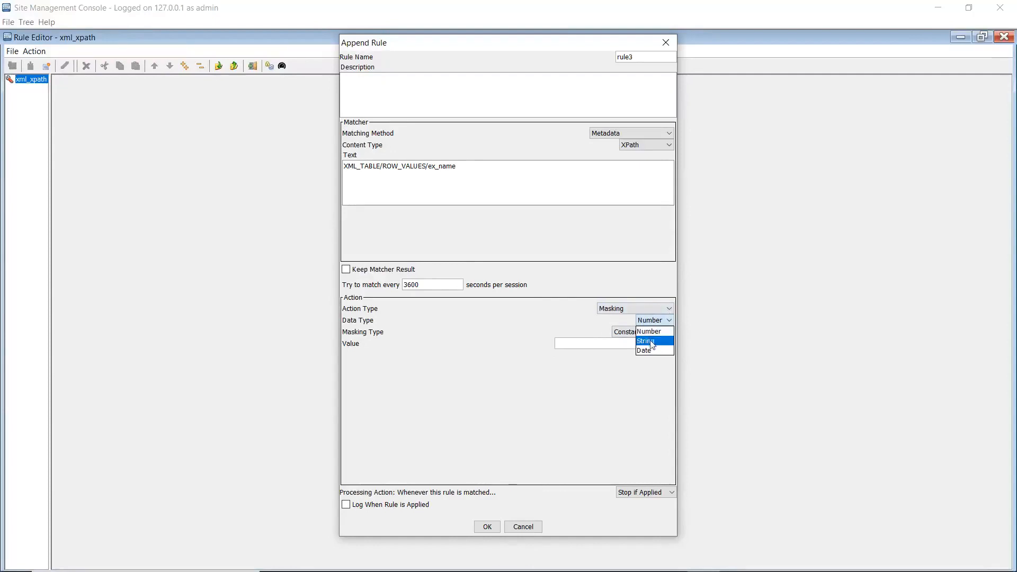
{"action": "left_click", "coordinate": [652, 342]}
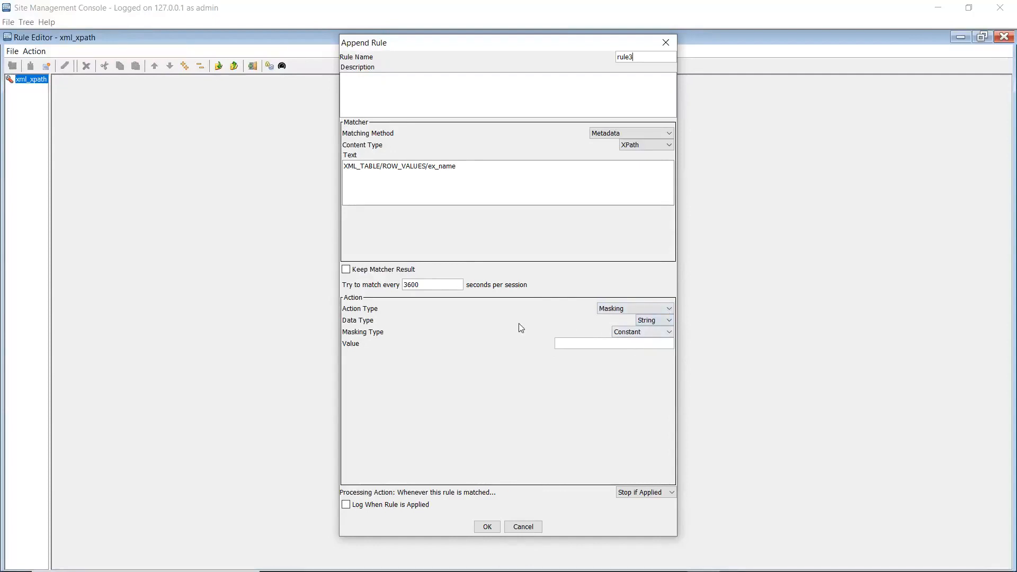
{"action": "left_click", "coordinate": [620, 332]}
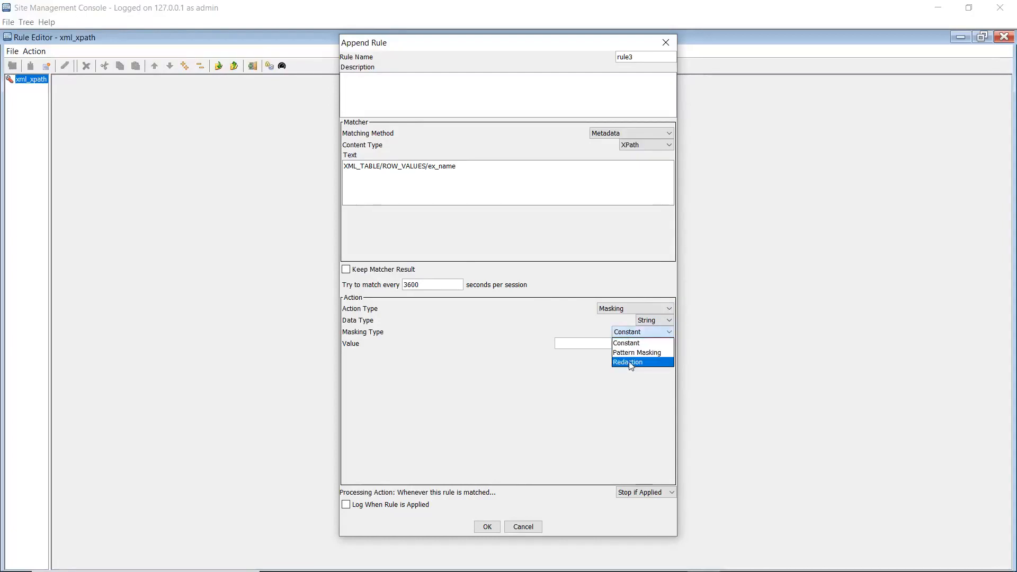
{"action": "left_click", "coordinate": [630, 362]}
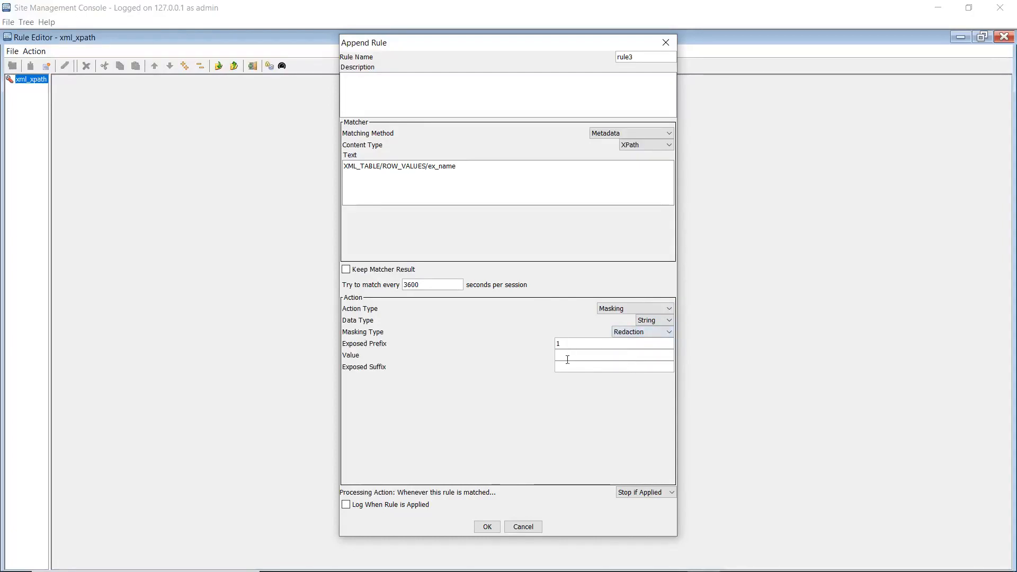
Define the redaction with exposed prefix 1, exposed suffix 1 and ***** as the masking value
{"action": "left_click", "coordinate": [567, 367]}
{"action": "type", "text": "1"}
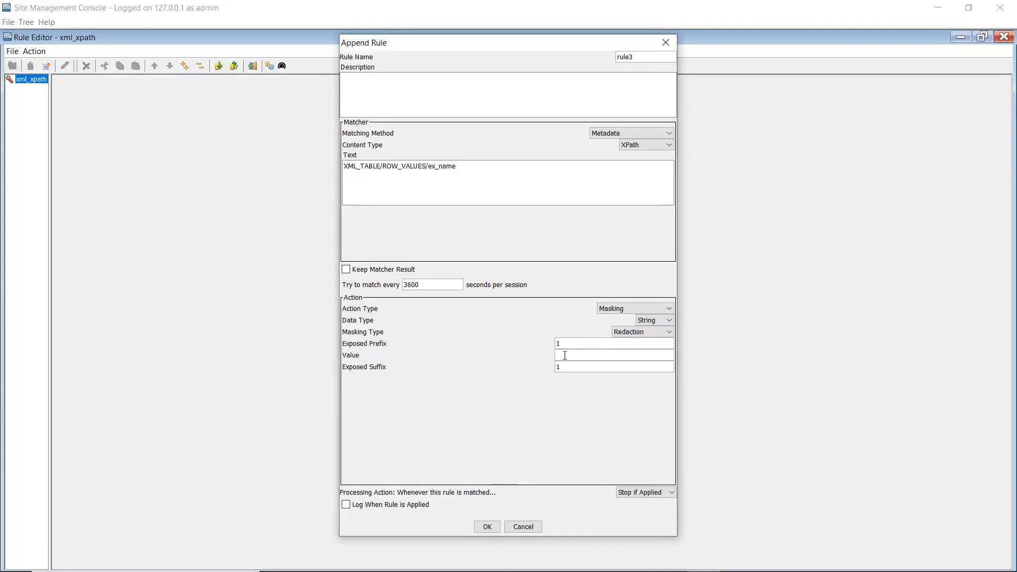
{"action": "left_click", "coordinate": [565, 355]}
{"action": "type", "text": "*****"}
Set rule3's processing action to Continue, enable logging when it is applied, and confirm the rule
{"action": "left_click", "coordinate": [638, 492]}
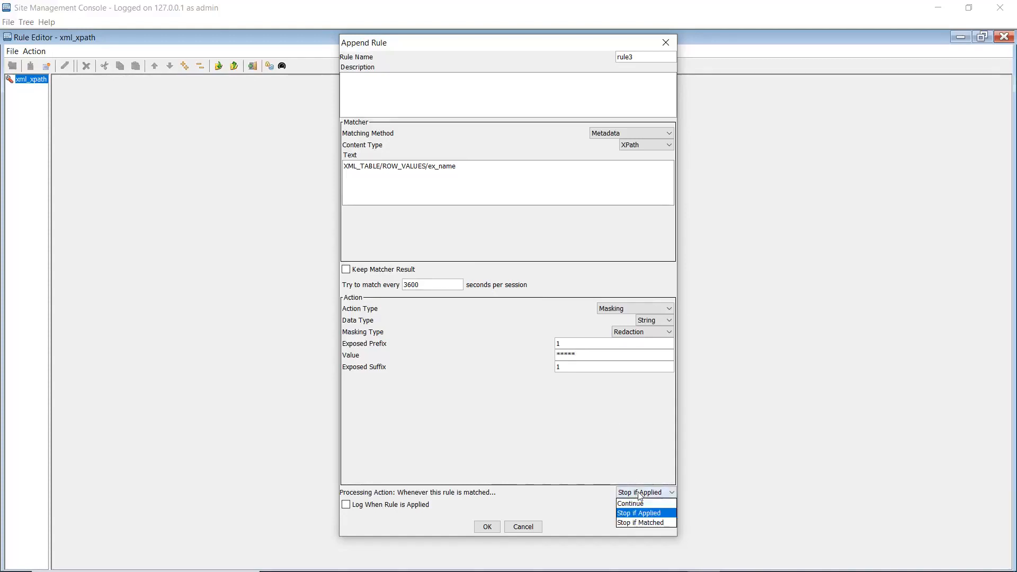
{"action": "left_click", "coordinate": [641, 504]}
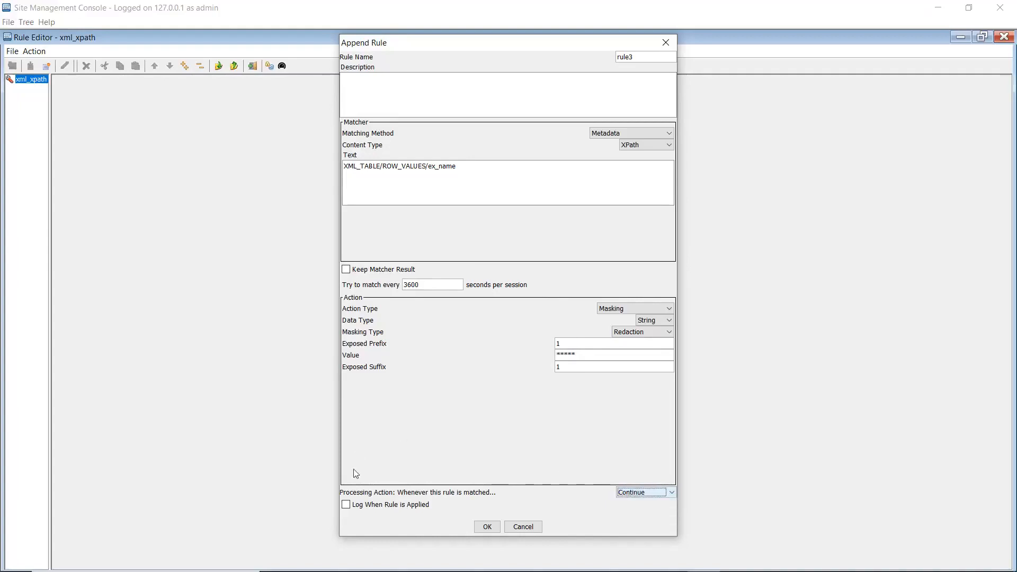
{"action": "left_click", "coordinate": [346, 504]}
{"action": "left_click", "coordinate": [486, 527]}
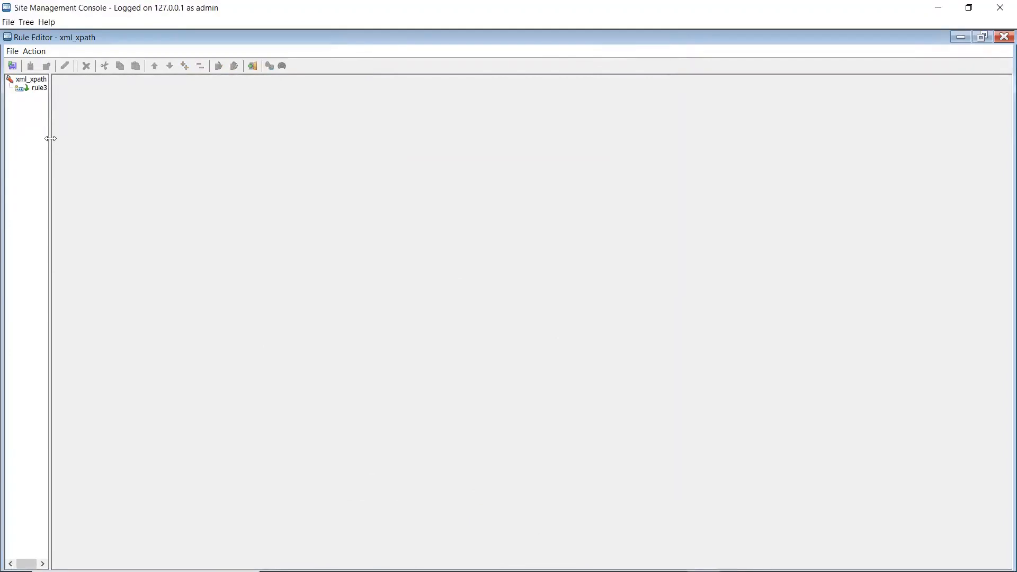
Append a second rule named rule_mandatory1 to xml_xpath with the Apply Masking action type
{"action": "left_click_drag", "start_coordinate": [50, 138], "coordinate": [75, 139]}
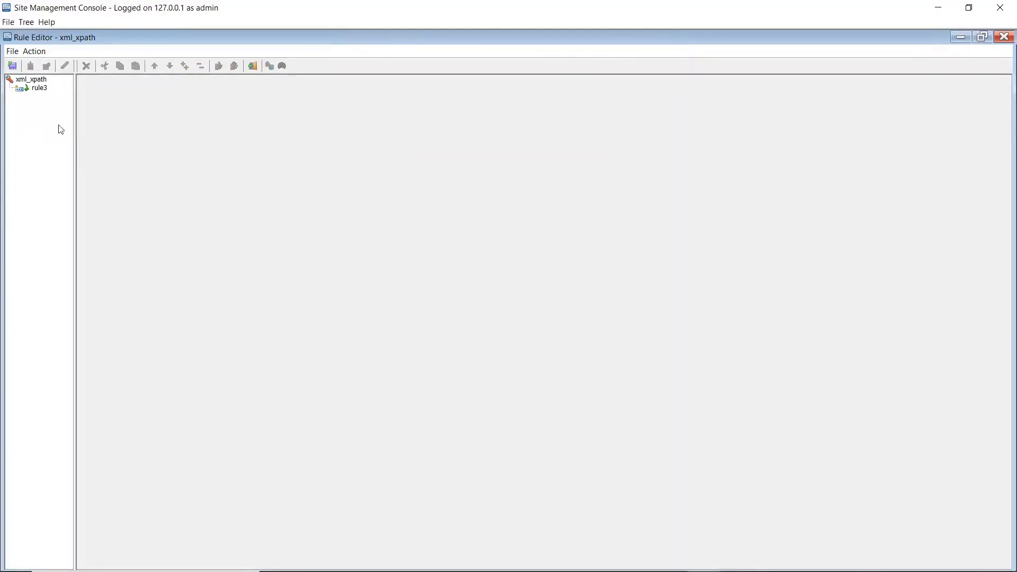
{"action": "left_click", "coordinate": [31, 79]}
{"action": "left_click", "coordinate": [33, 51]}
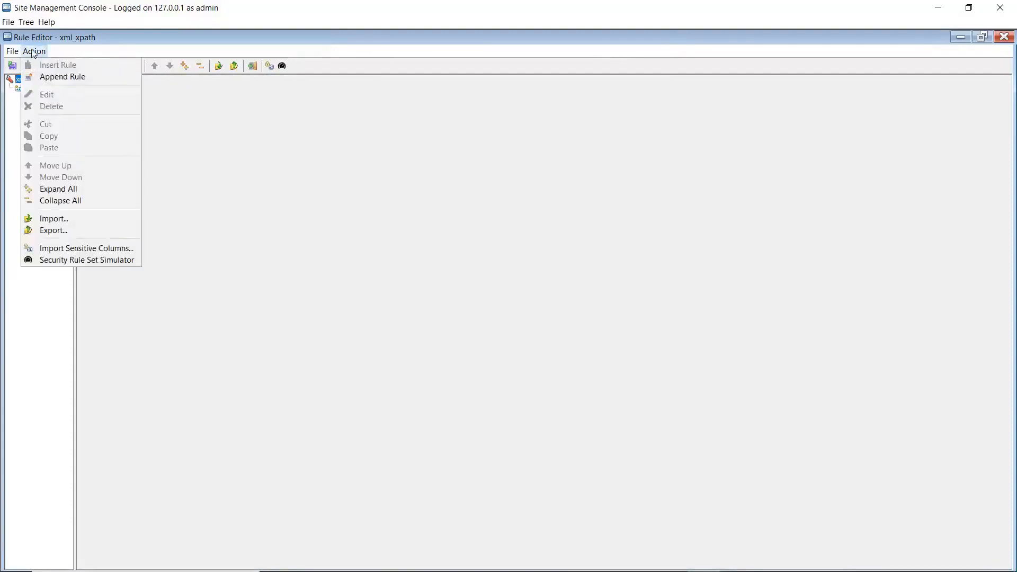
{"action": "left_click", "coordinate": [59, 77]}
{"action": "type", "text": "ru"}
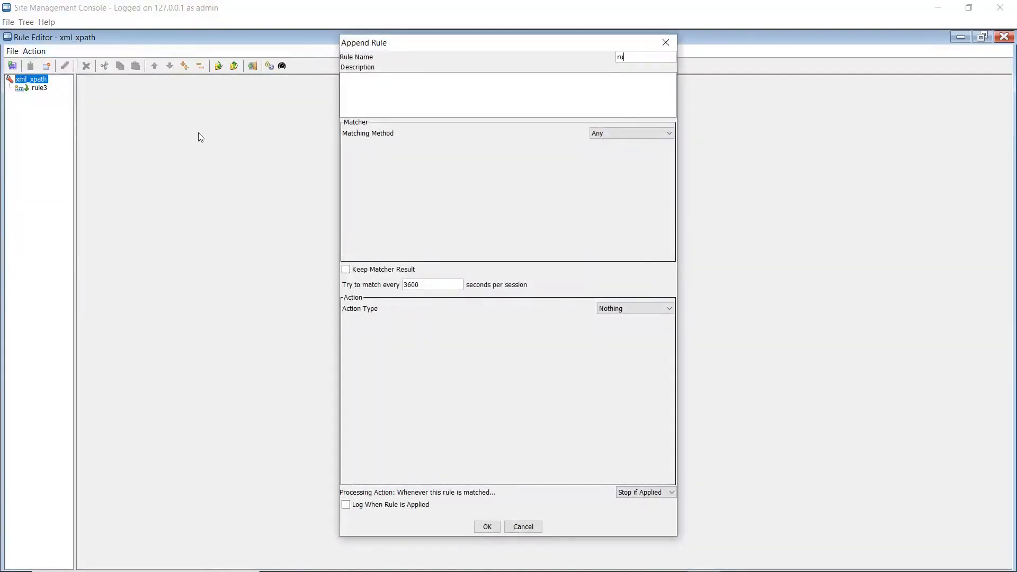
{"action": "type", "text": "le_mandatory1"}
{"action": "left_click", "coordinate": [625, 308]}
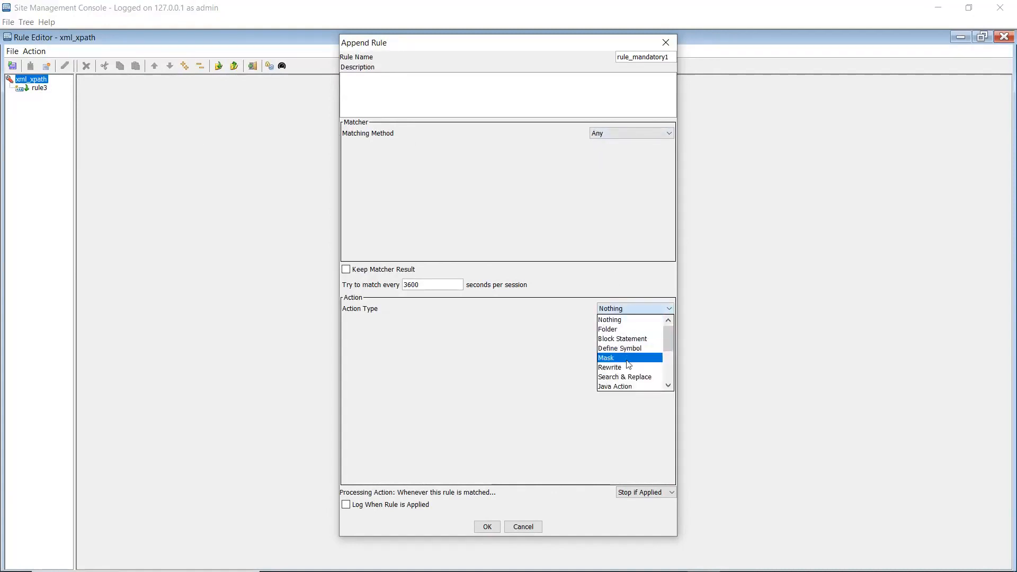
{"action": "scroll", "coordinate": [628, 365], "scroll_direction": "down", "scroll_amount": 3}
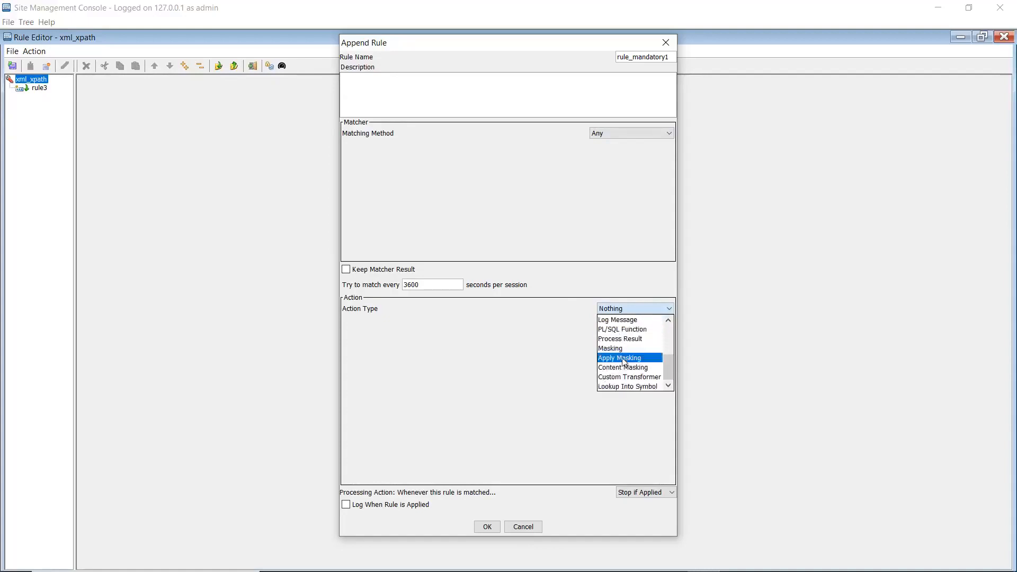
{"action": "left_click", "coordinate": [623, 358]}
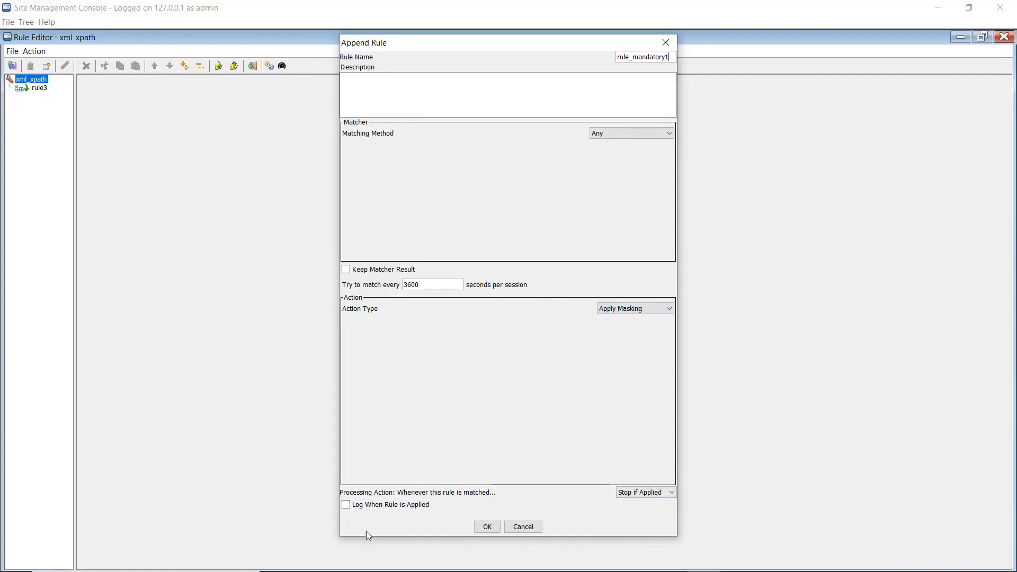
Enable logging for rule_mandatory1, and save the xml_xpath rule set before closing the editor
{"action": "left_click", "coordinate": [346, 507]}
{"action": "left_click", "coordinate": [489, 526]}
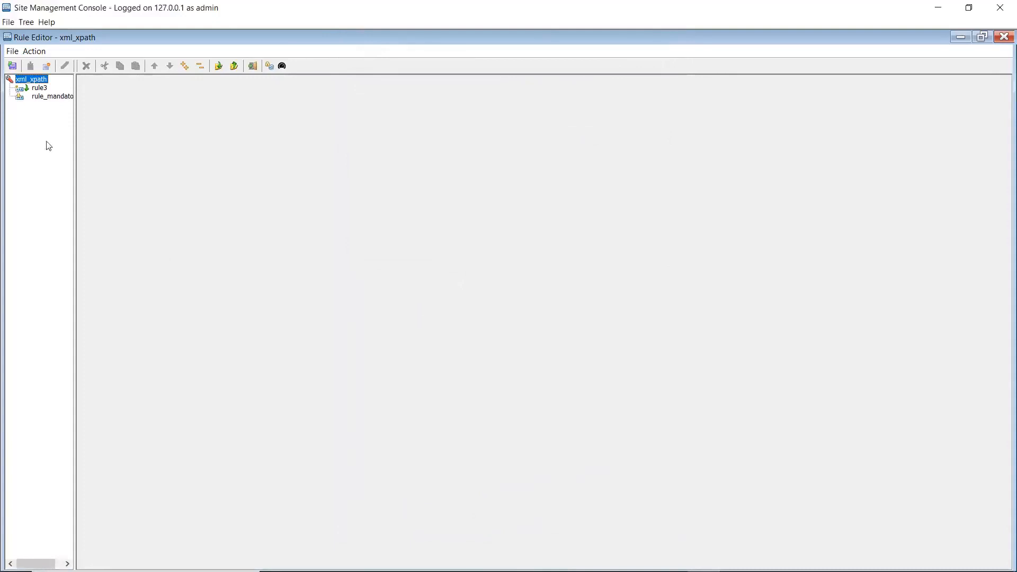
{"action": "left_click", "coordinate": [13, 66]}
{"action": "left_click", "coordinate": [1002, 38]}
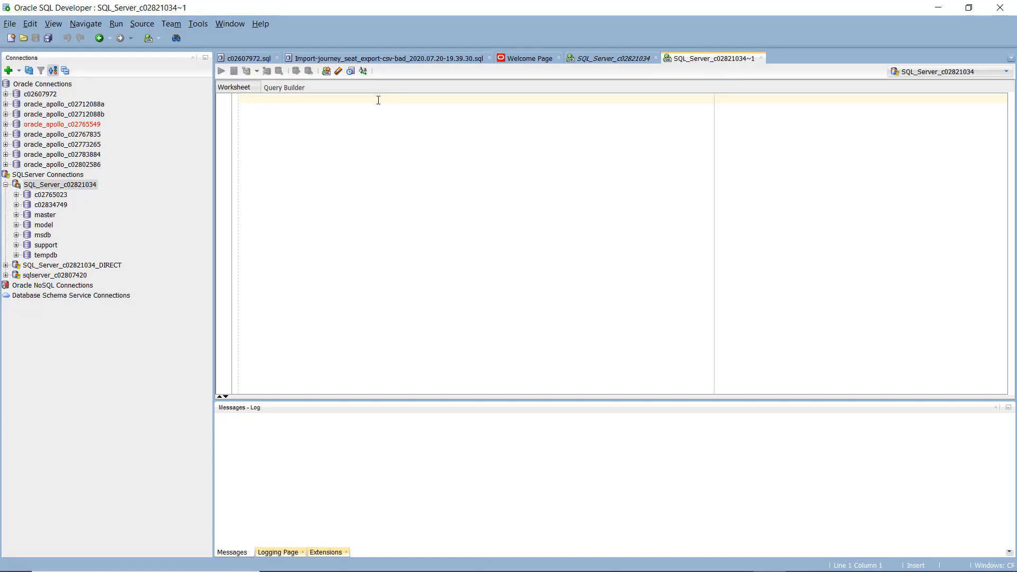
In Oracle SQL Developer, run exec example_storedprocedure on the SQL_Server_c02821034 connection to test the masking
{"action": "type", "text": "exec example_storedprocedure"}
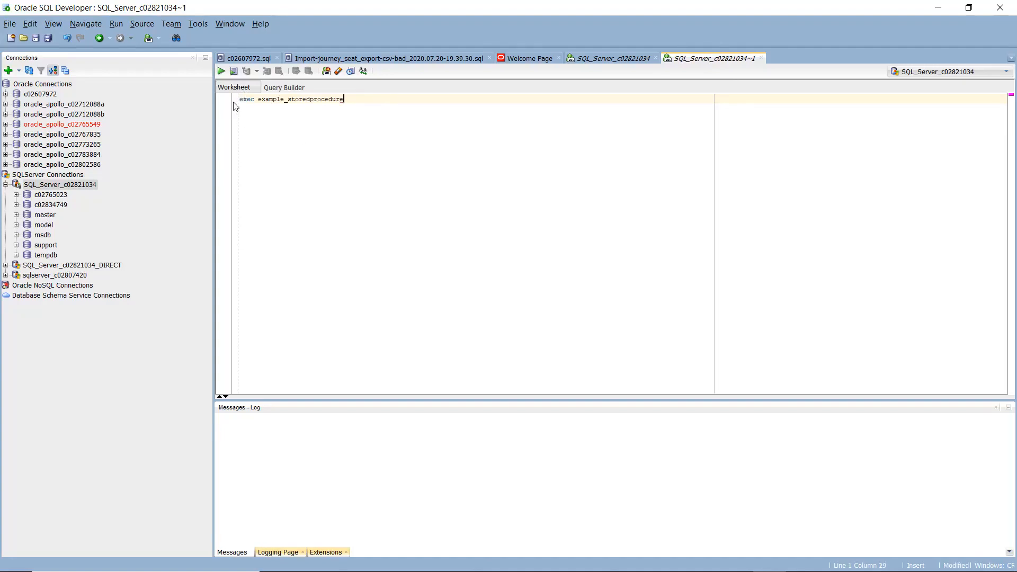
{"action": "left_click", "coordinate": [222, 71]}
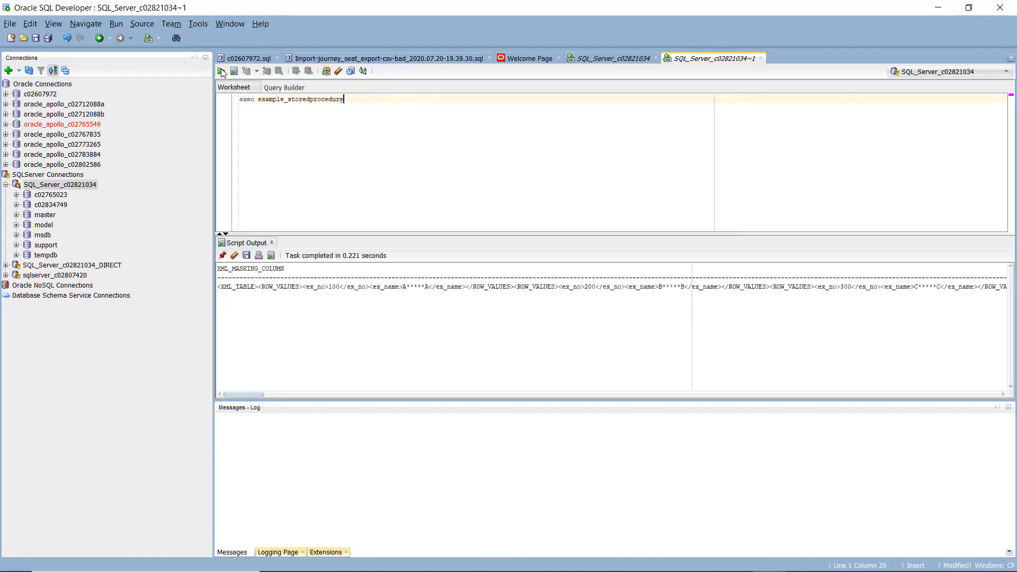